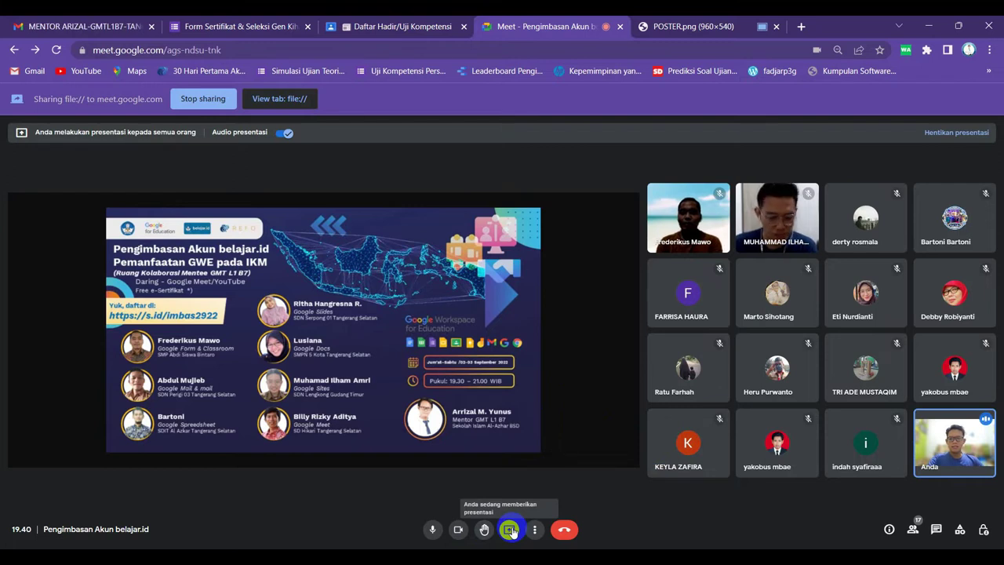
Step: Open the Pengimbasan Akun belajar.id GWE class stream and share its browser tab in the meeting instead of the poster
click(510, 531)
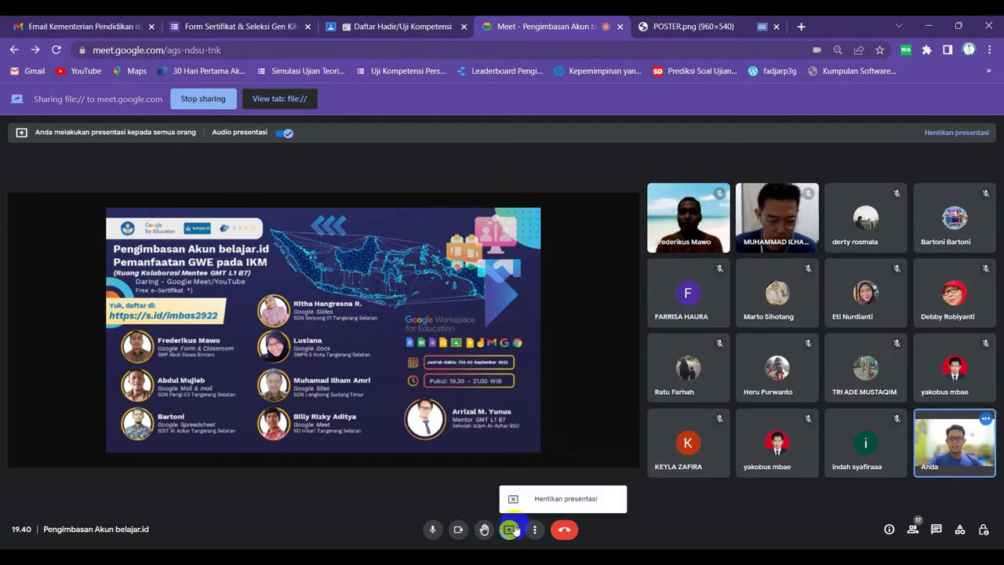
click(418, 31)
click(416, 129)
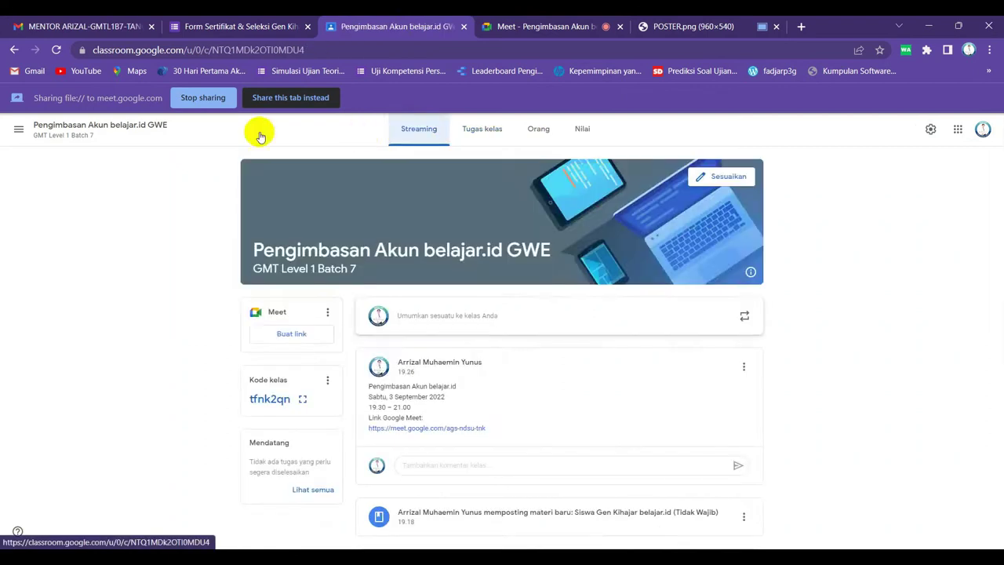
click(286, 98)
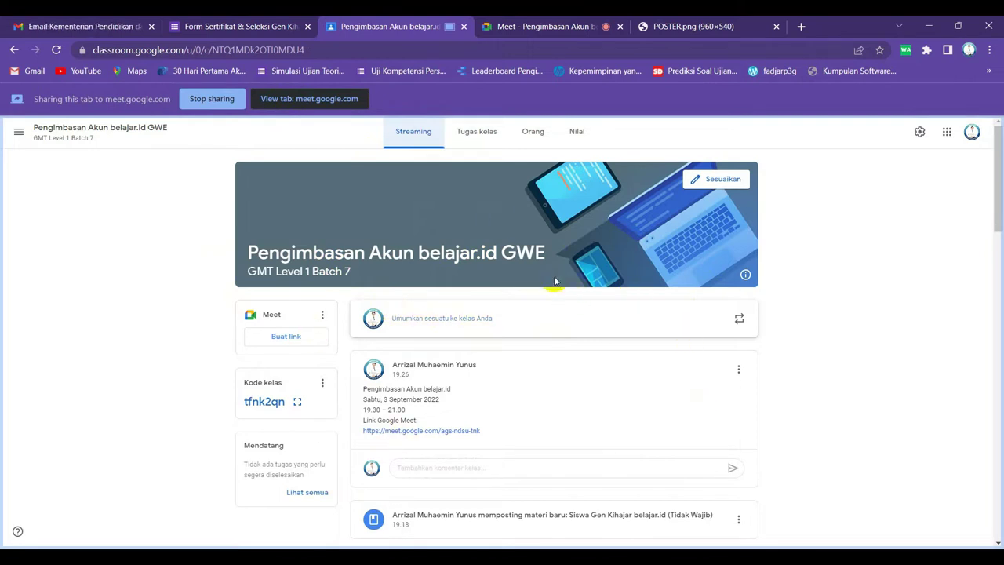
Step: Look over the class stream and open the class's Tugas kelas page
scroll(523, 343, down, 3)
scroll(525, 343, up, 3)
click(482, 132)
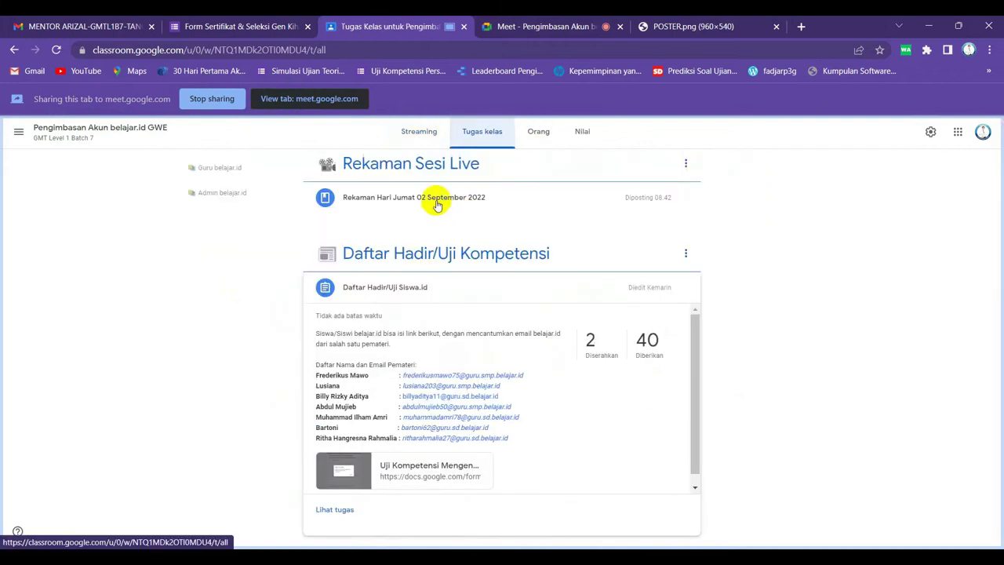
Step: View the Daftar Hadir/Uji Kompetensi topic on its own, and collapse the Daftar Hadir/Uji Siswa.id assignment back in the all-topics list
click(533, 266)
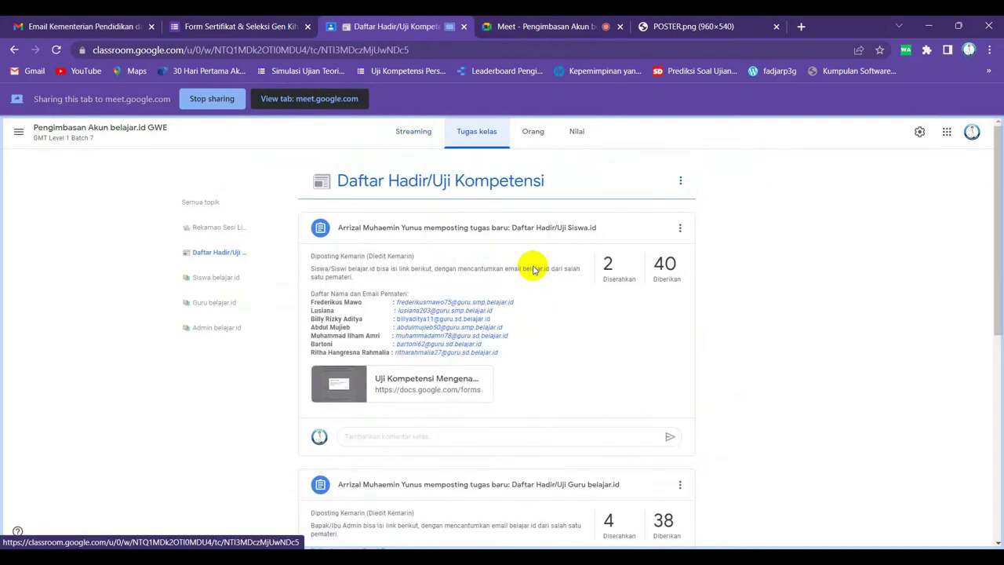
click(222, 202)
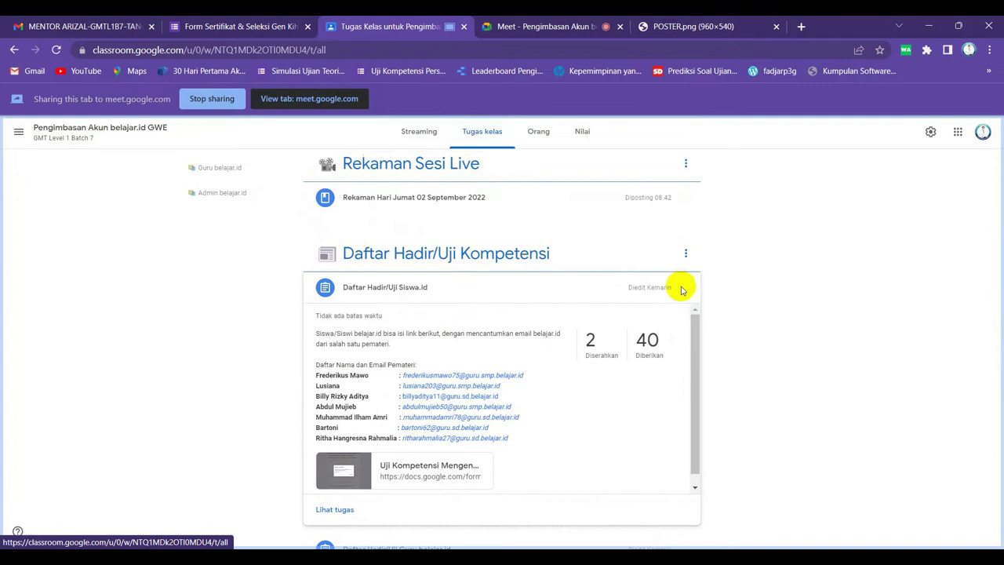
click(572, 292)
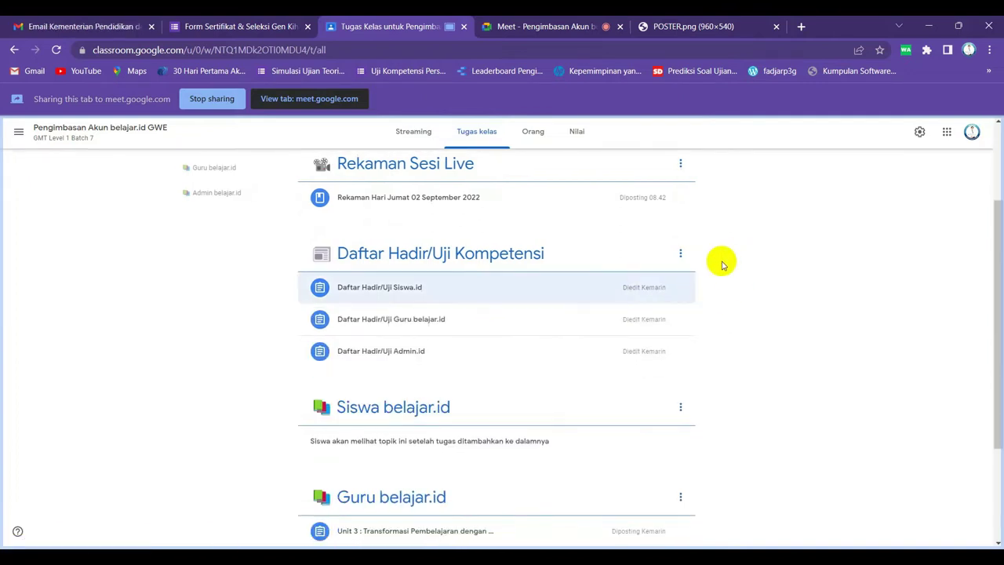
Step: Review the classwork topics and view the materials attached to Modul Admin belajar.id under the Admin belajar.id topic
scroll(712, 267, up, 2)
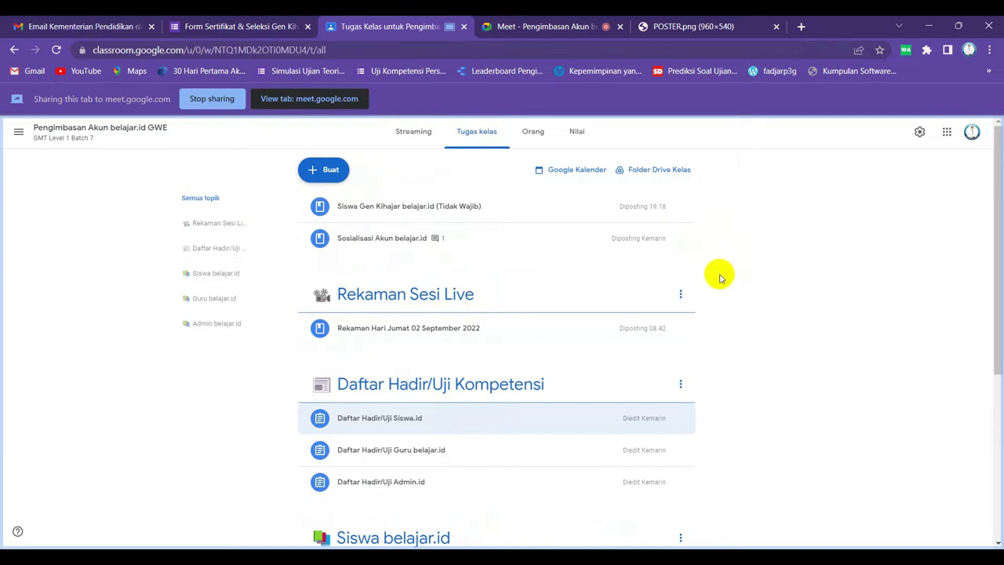
scroll(713, 283, down, 3)
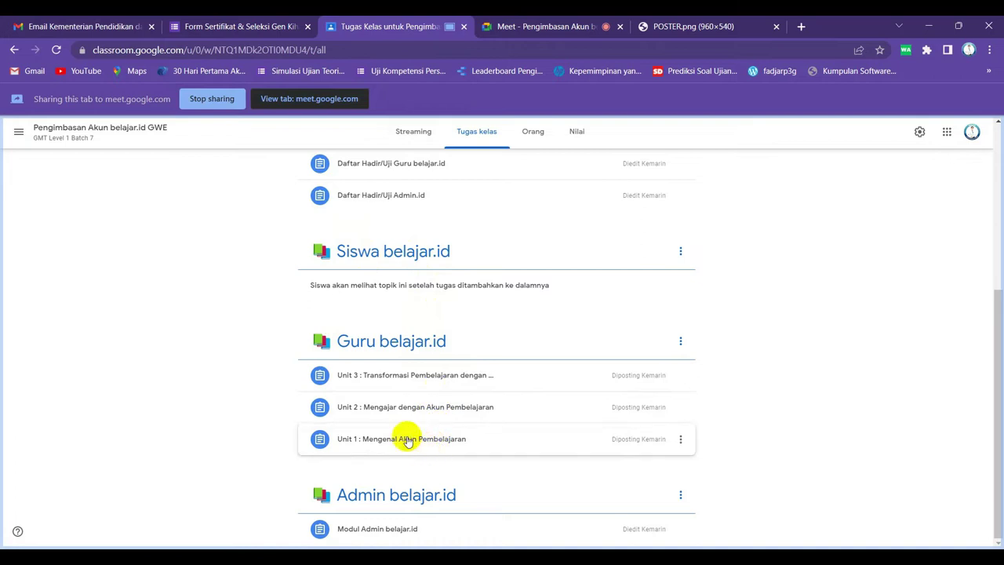
click(398, 528)
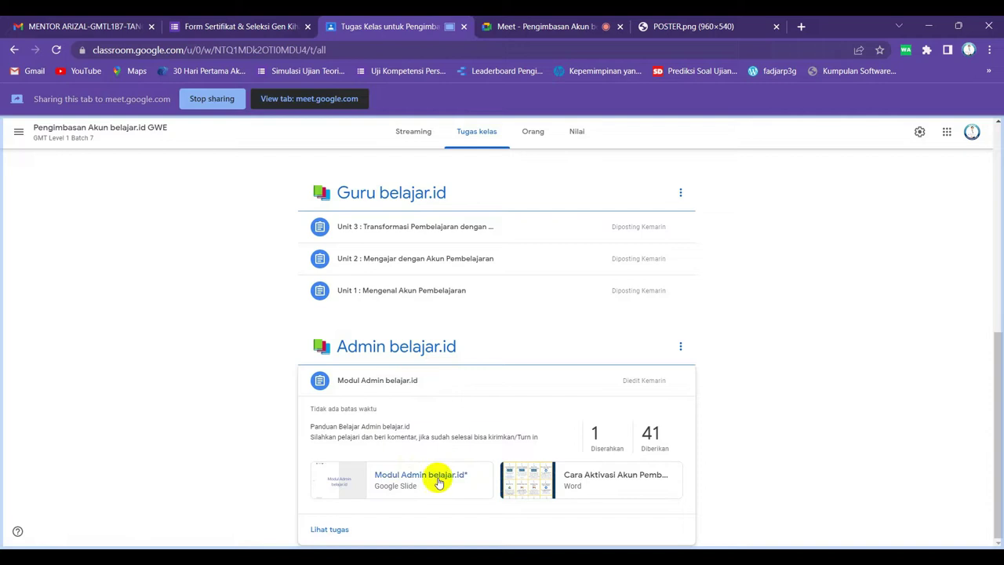
click(493, 381)
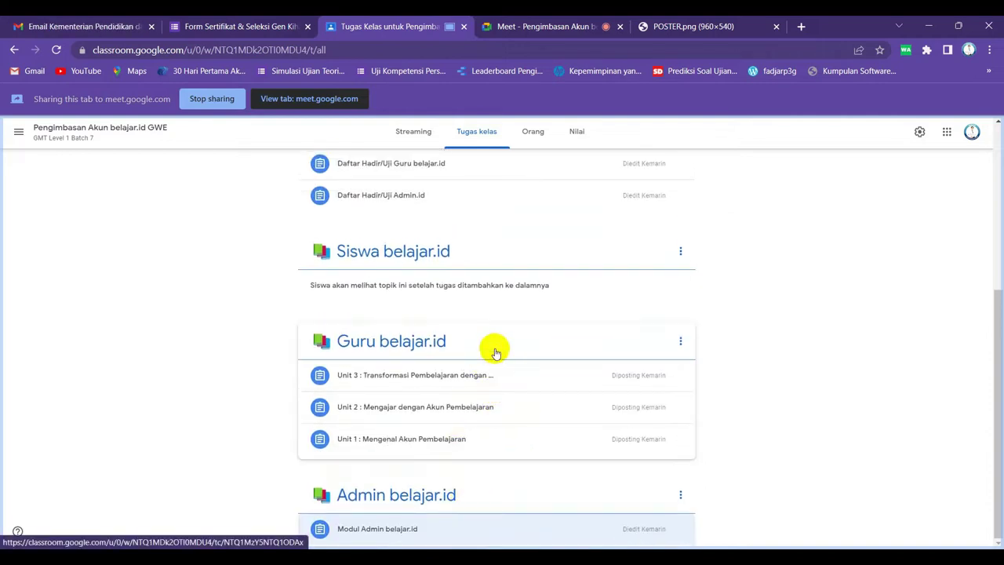
Step: View the contents of the Unit 1, Unit 2 and Unit 3 assignments in turn under the Guru belajar.id topic
click(459, 439)
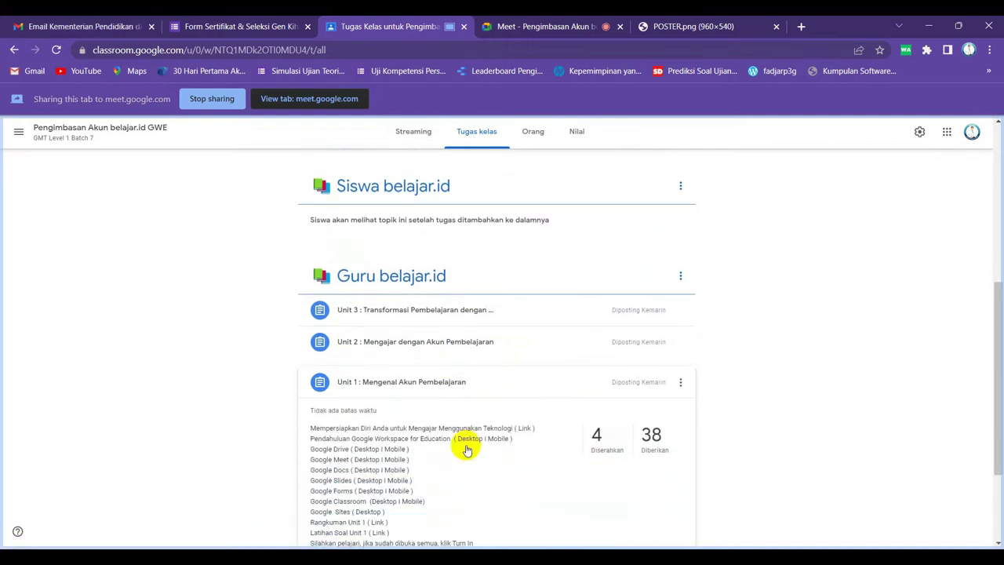
click(467, 341)
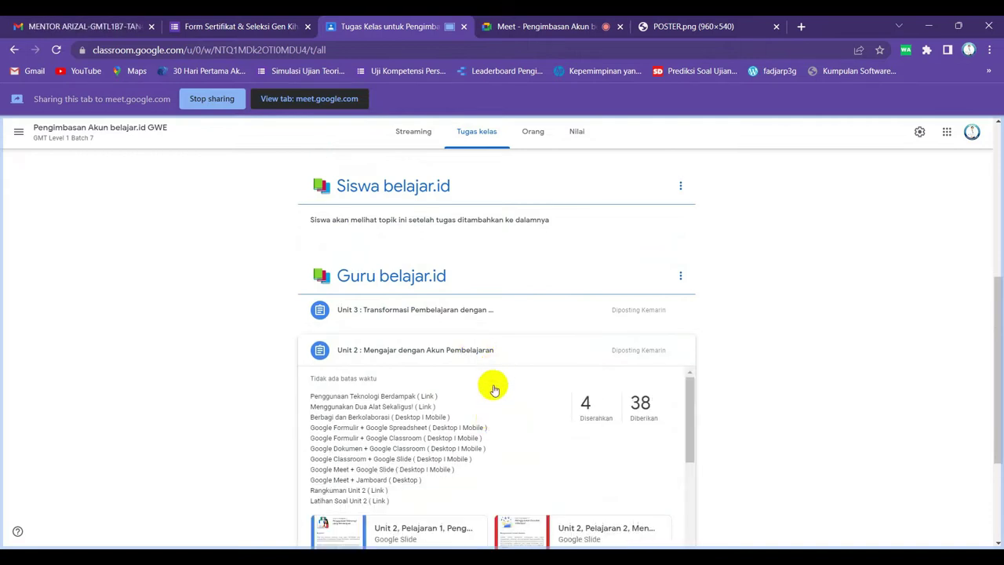
click(486, 313)
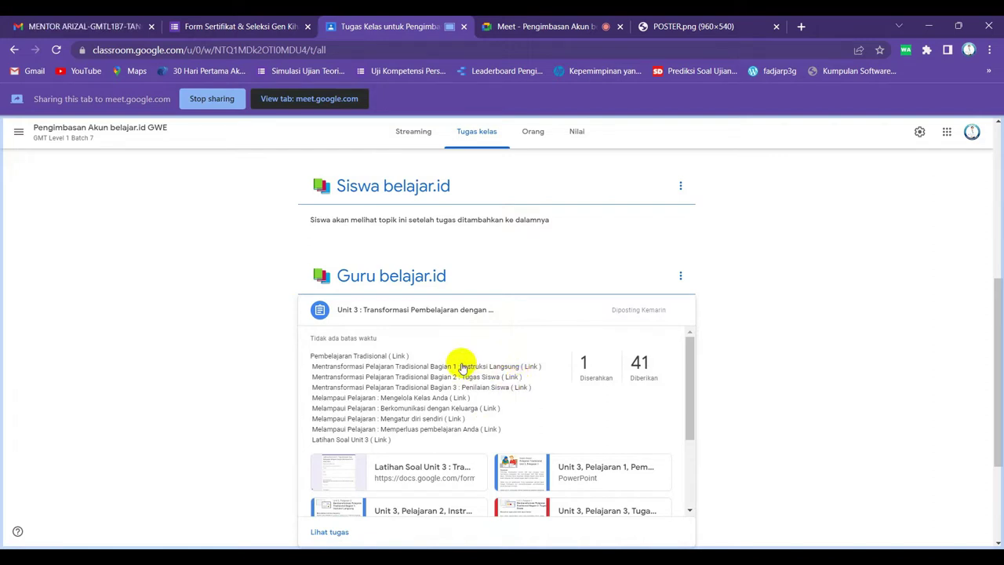
scroll(460, 381, down, 5)
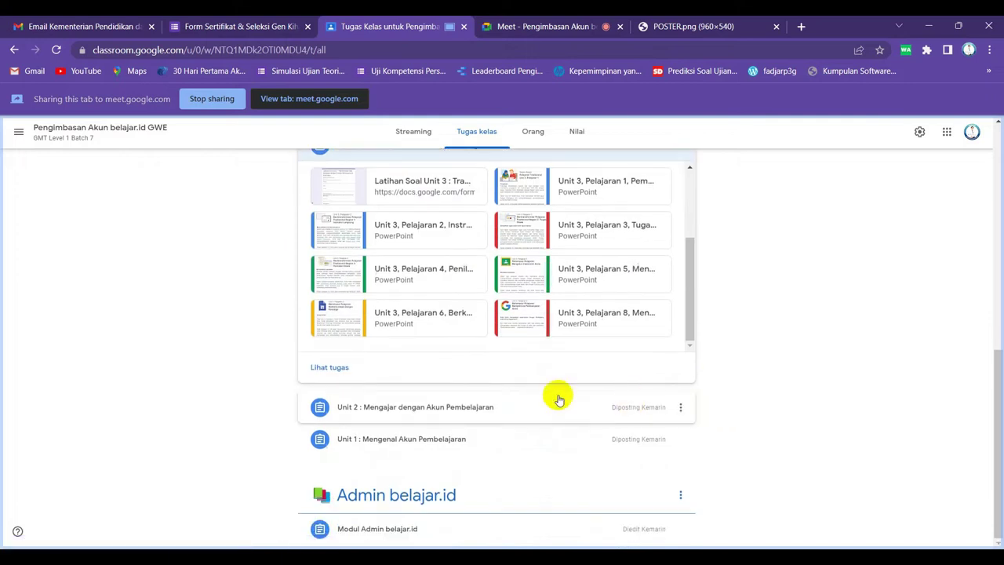
scroll(549, 369, up, 2)
click(494, 273)
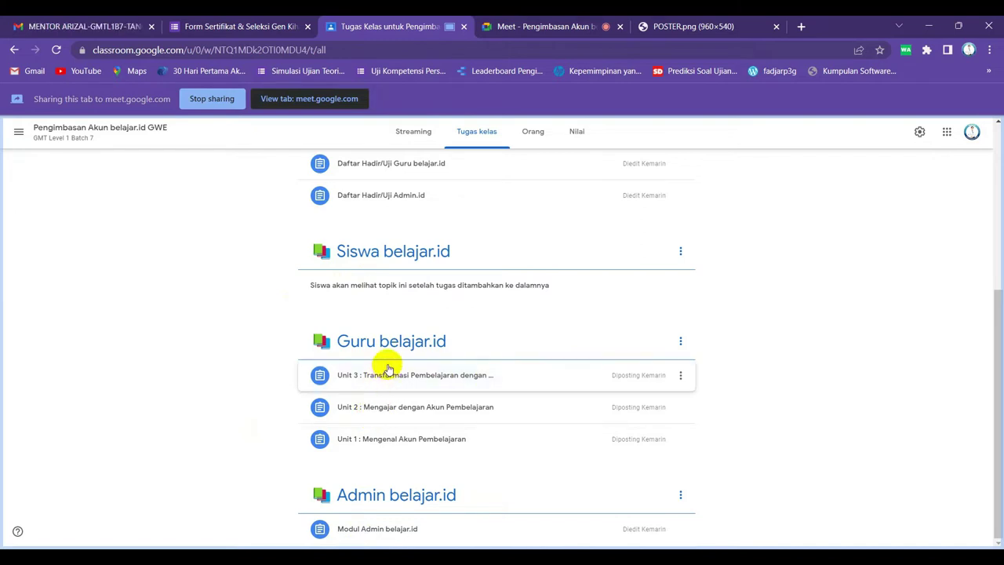
Step: Open the Uji Kompetensi form attached to the Daftar Hadir/Uji Siswa.id assignment and share its tab in the meeting
scroll(455, 306, up, 1)
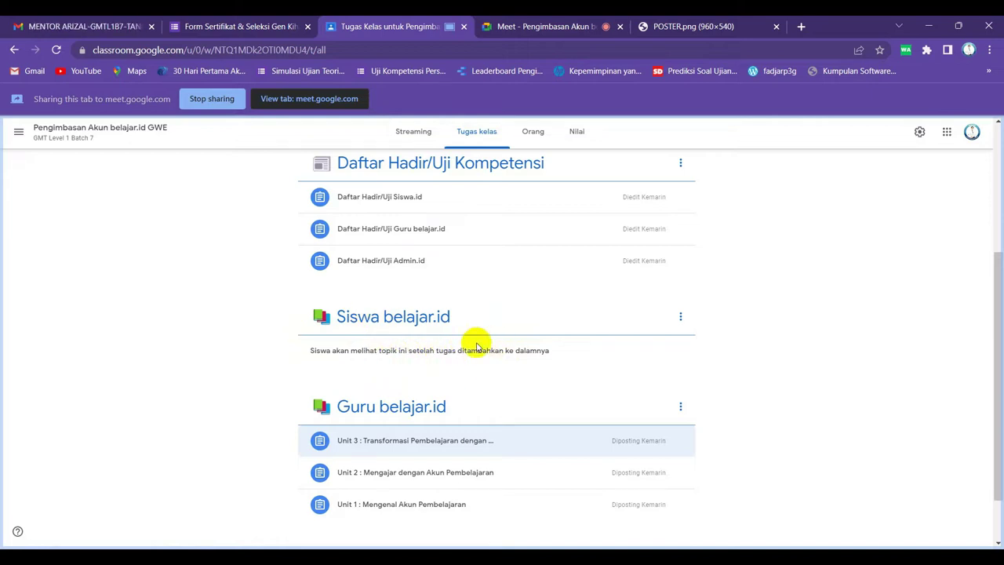
scroll(476, 346, up, 3)
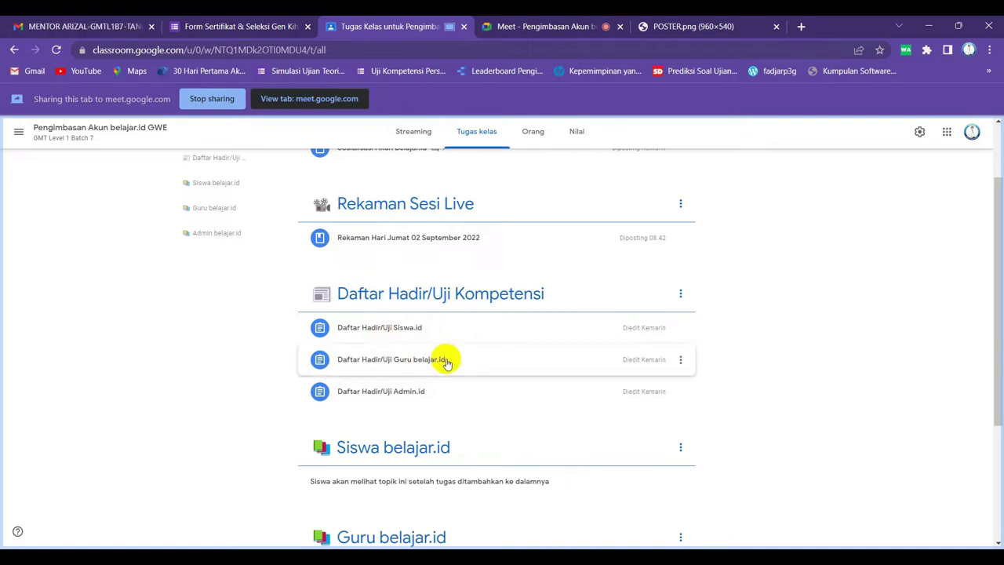
click(417, 332)
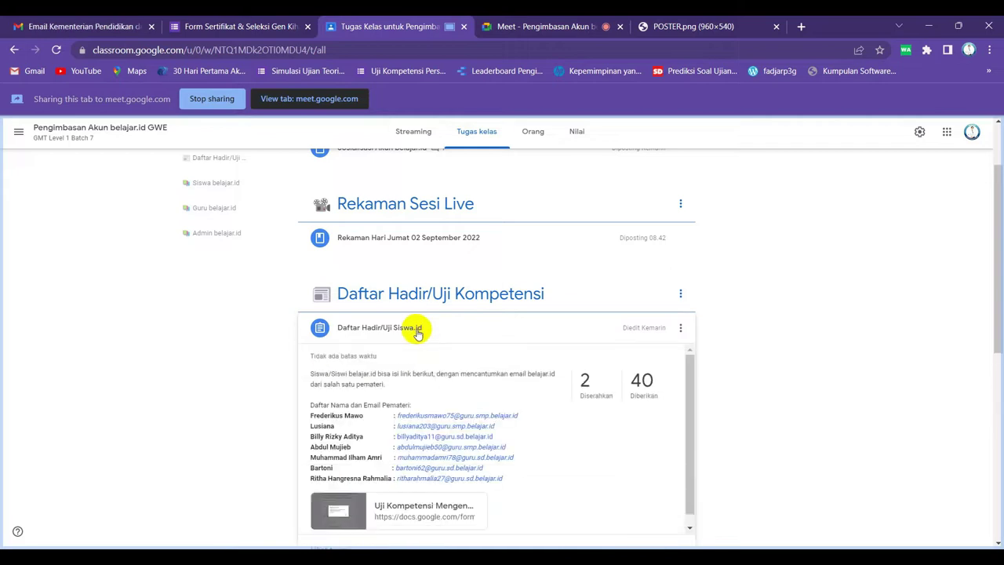
scroll(408, 479, down, 1)
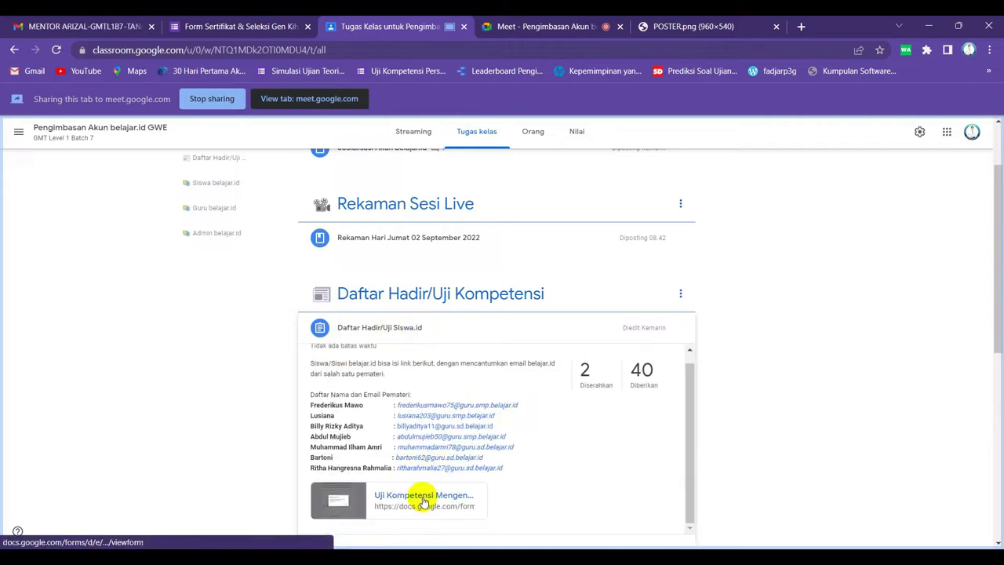
scroll(242, 356, down, 1)
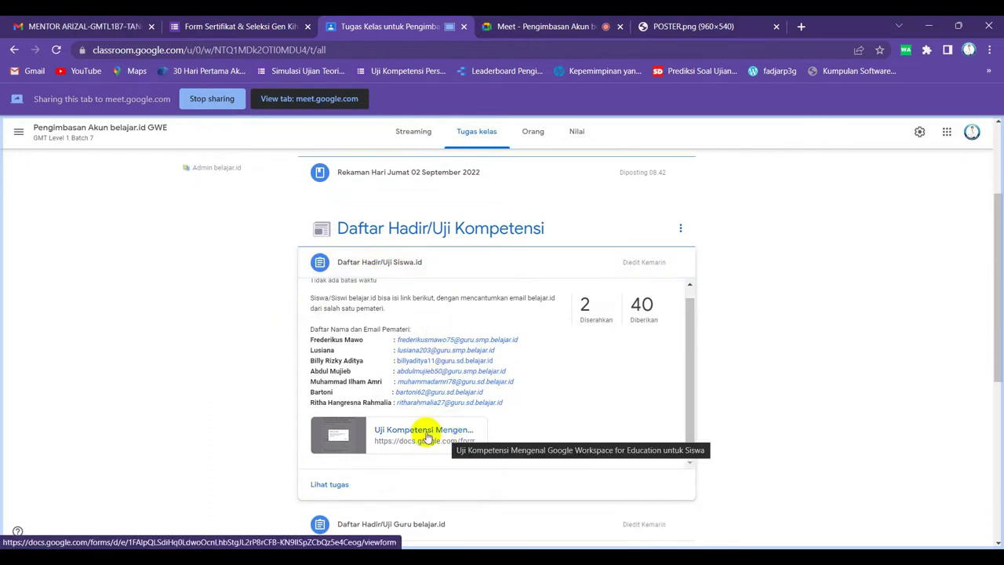
click(426, 437)
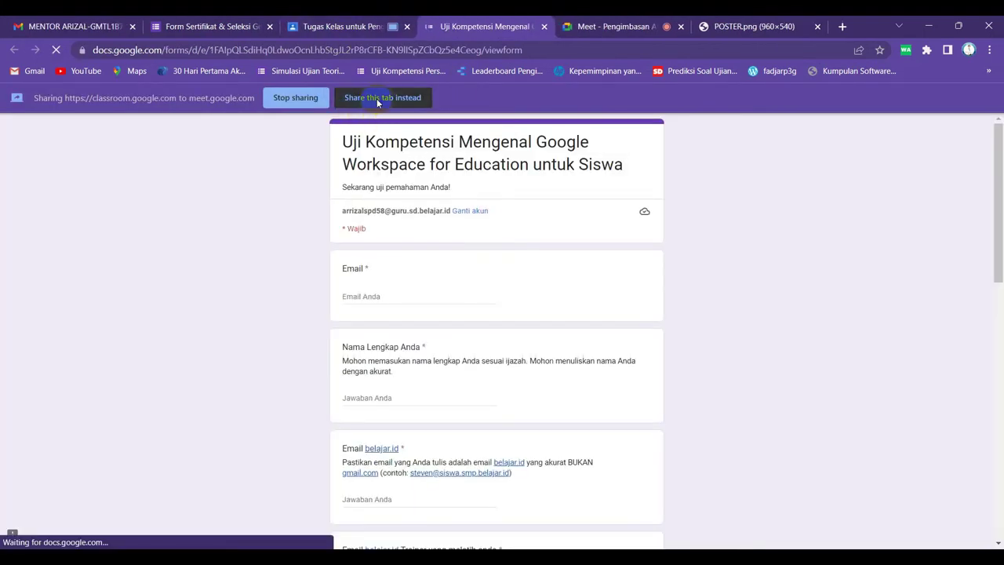
click(376, 98)
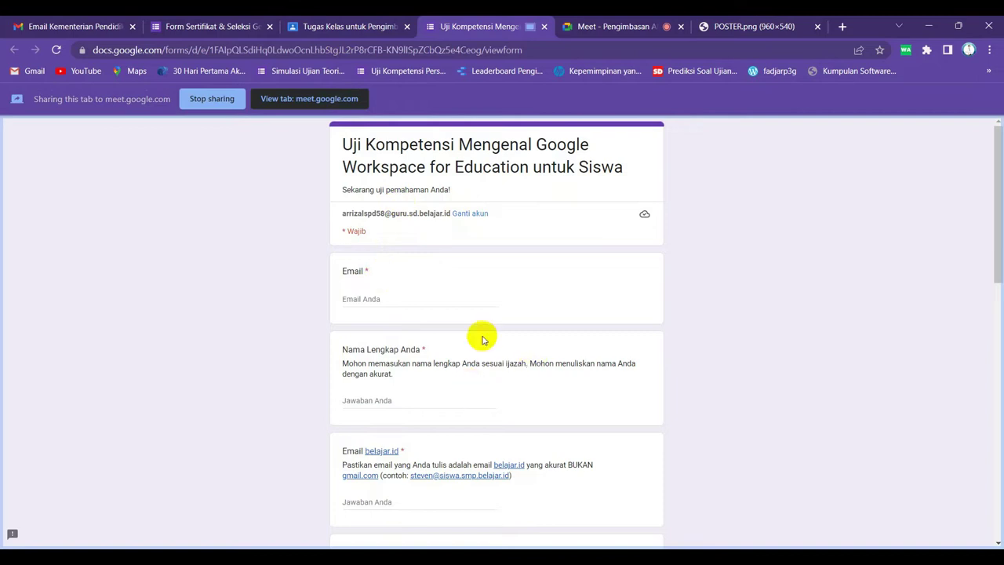
Step: Examine the form's questions on full name, belajar.id email, trainer's email and school of origin
scroll(412, 361, down, 1)
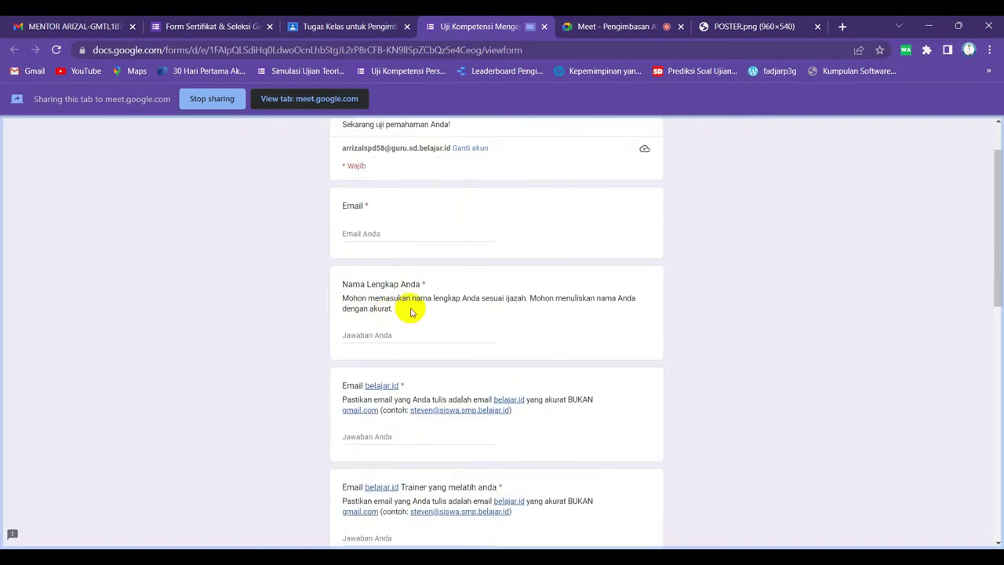
scroll(410, 310, down, 2)
scroll(400, 310, down, 1)
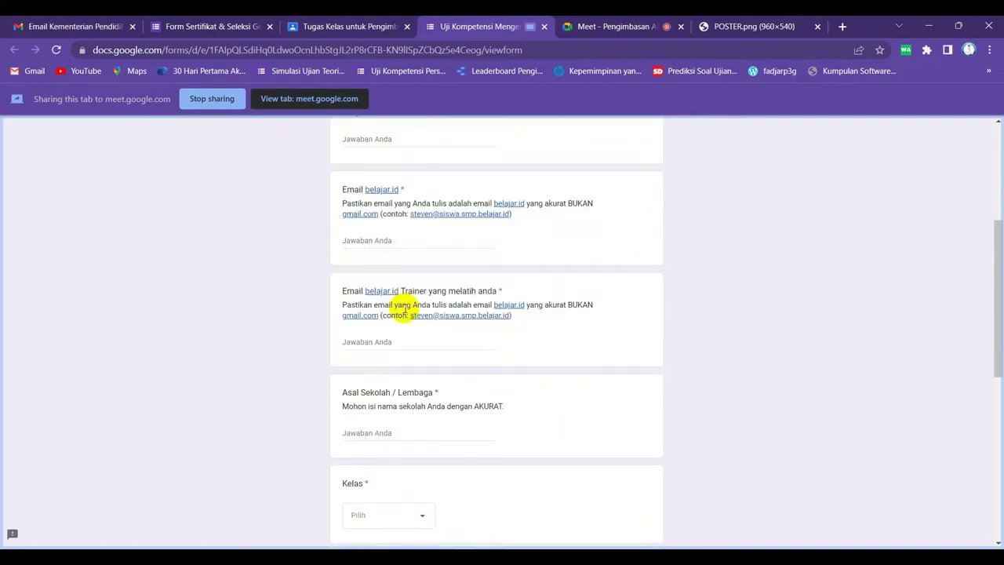
scroll(381, 314, down, 1)
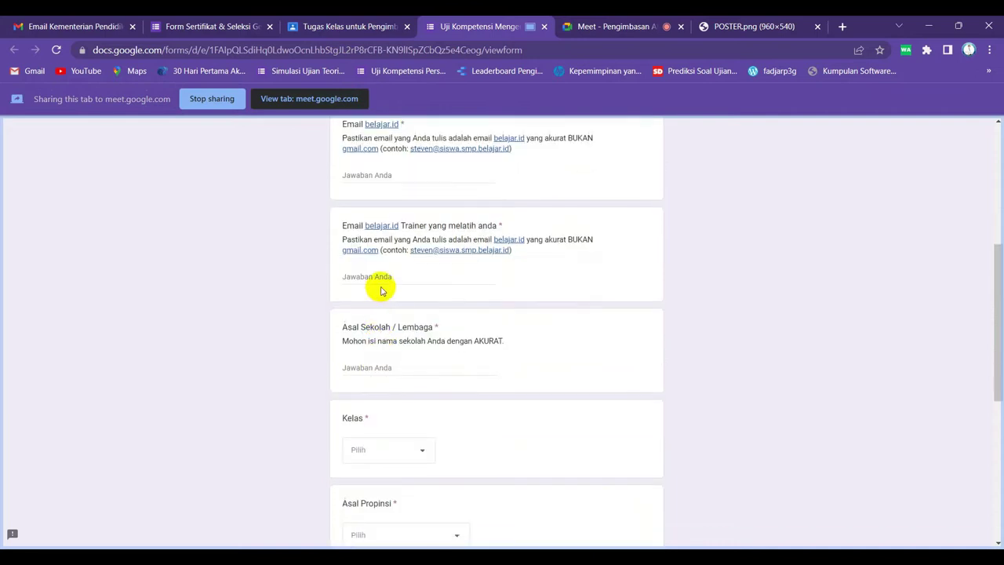
scroll(399, 227, up, 1)
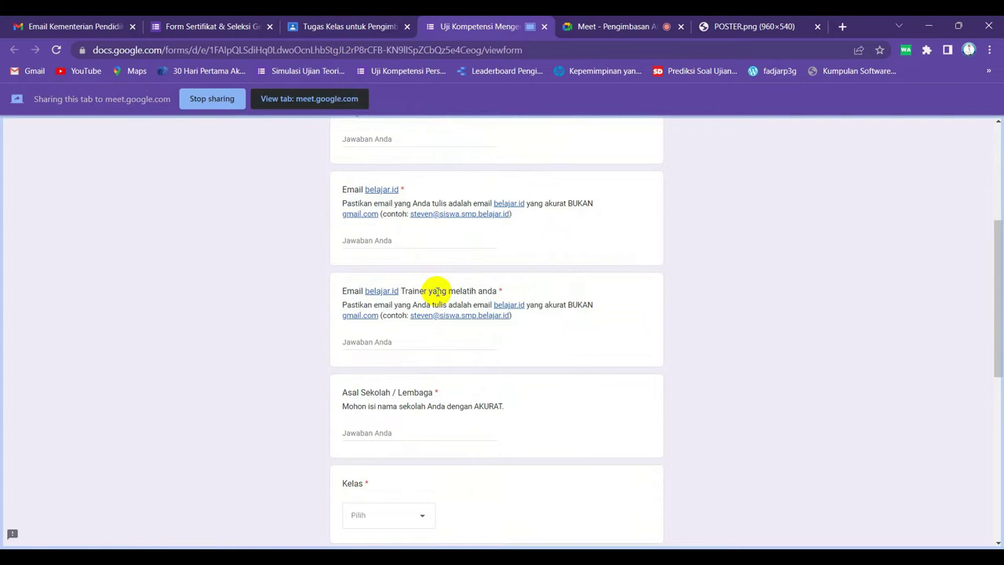
Step: Return to the Classroom assignment with the presenters' email list and share that tab in the meeting instead
click(358, 27)
click(338, 97)
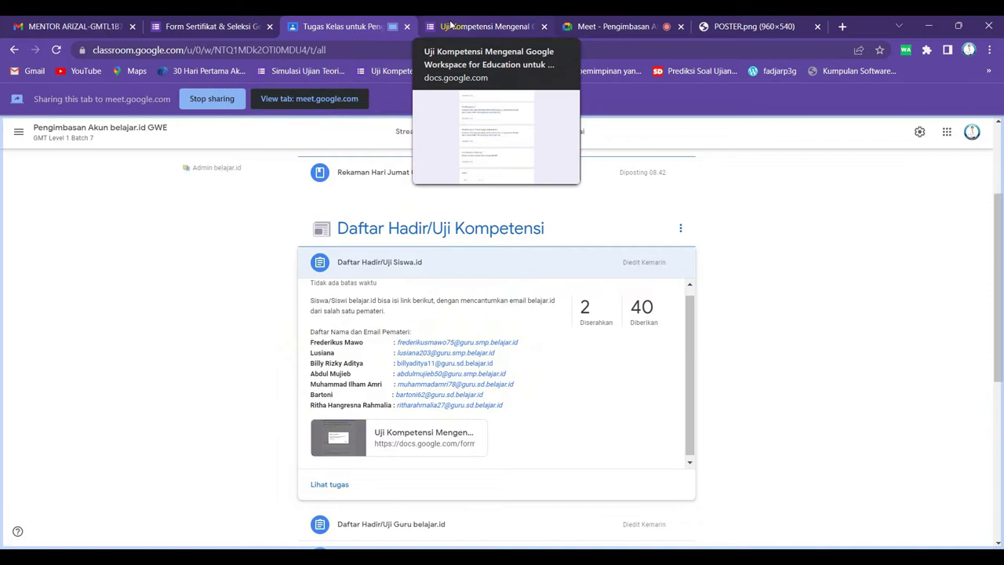
Step: Go back to the Uji Kompetensi form and examine its questions from the trainer's email down to Jenjang
click(451, 26)
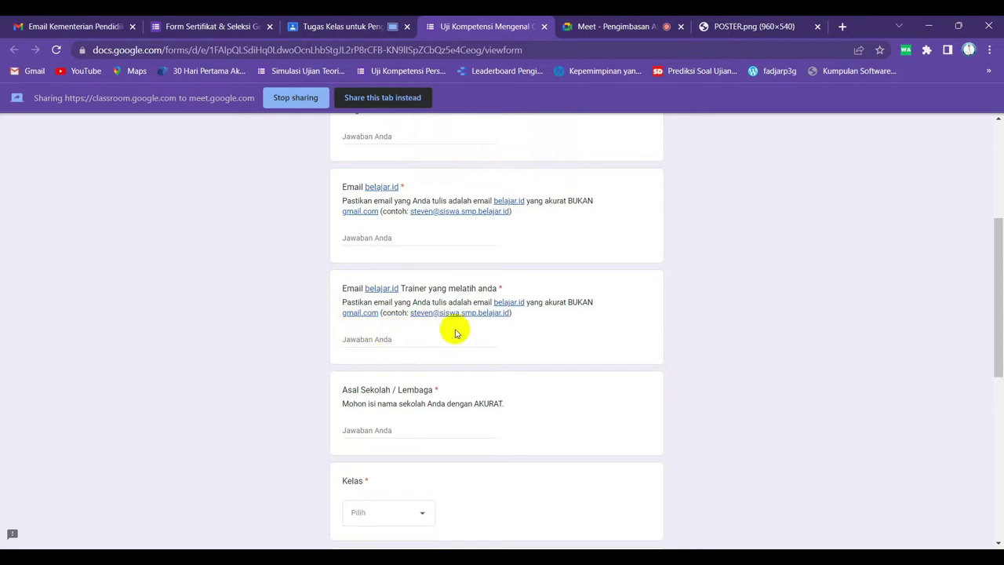
scroll(443, 338, down, 3)
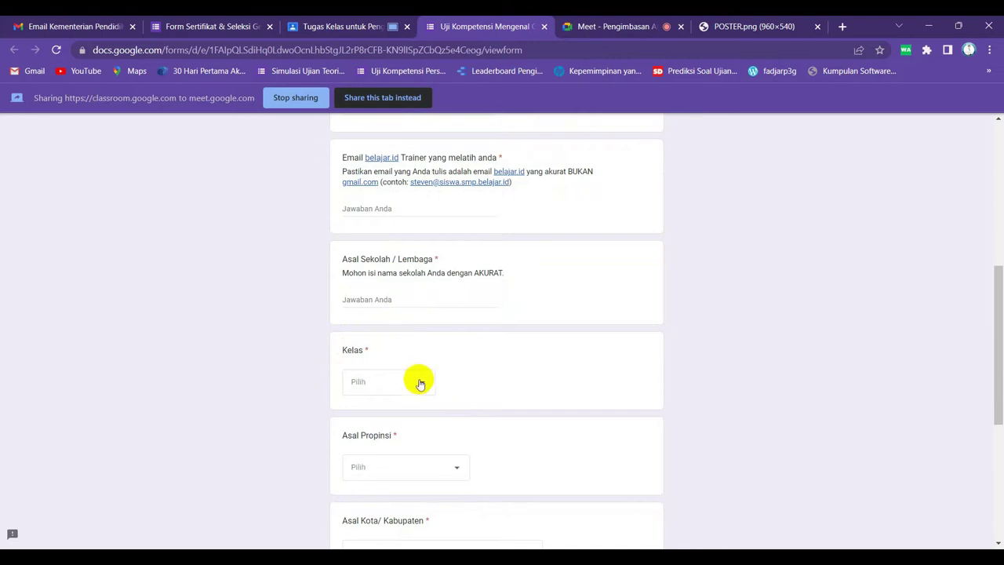
scroll(421, 308, down, 3)
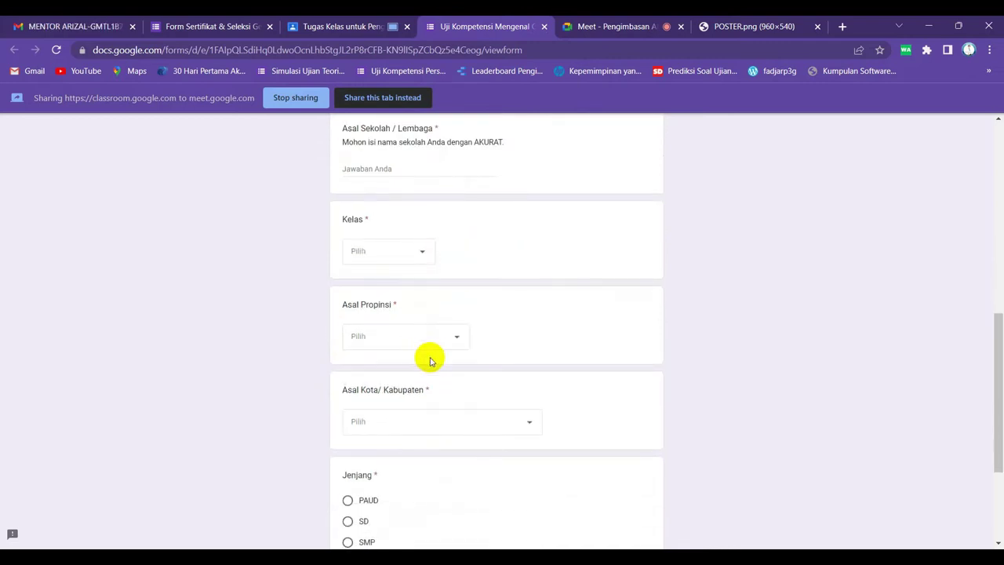
scroll(430, 363, down, 4)
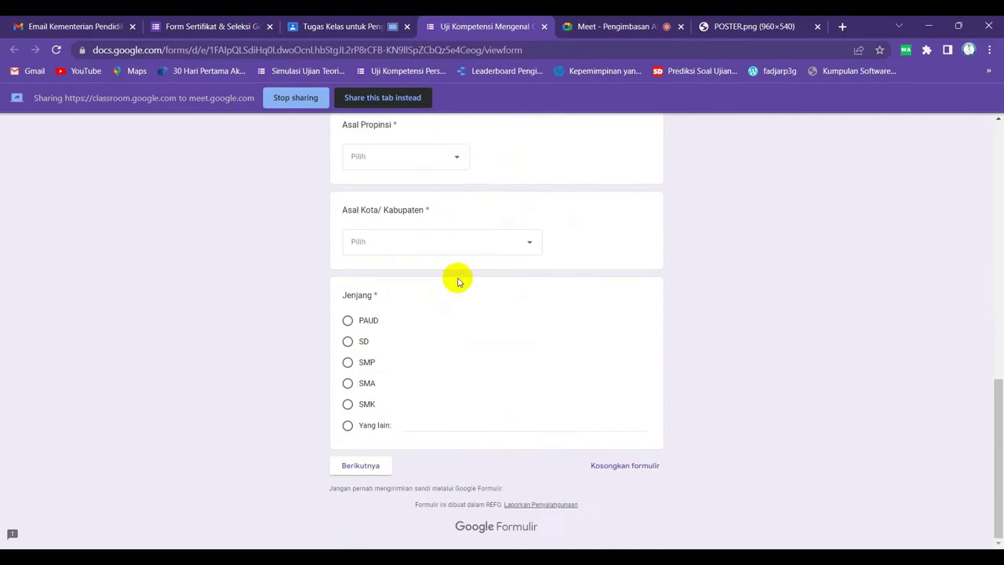
scroll(434, 291, up, 2)
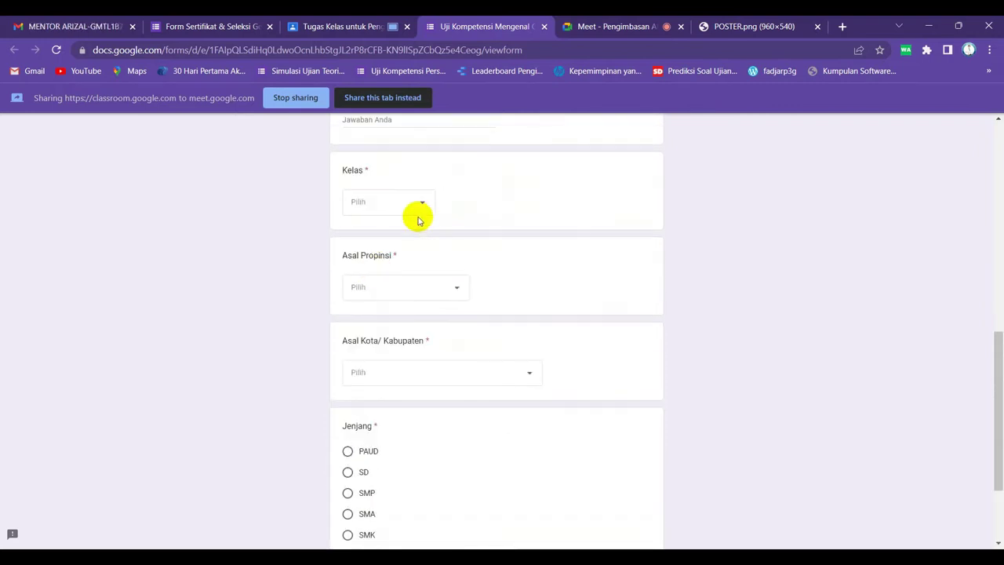
scroll(418, 219, up, 3)
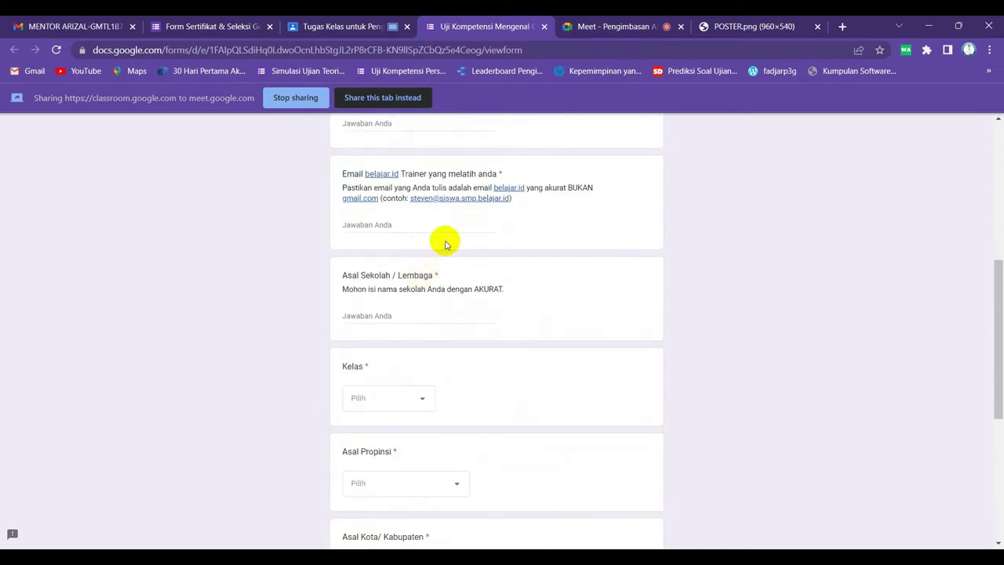
scroll(445, 245, up, 3)
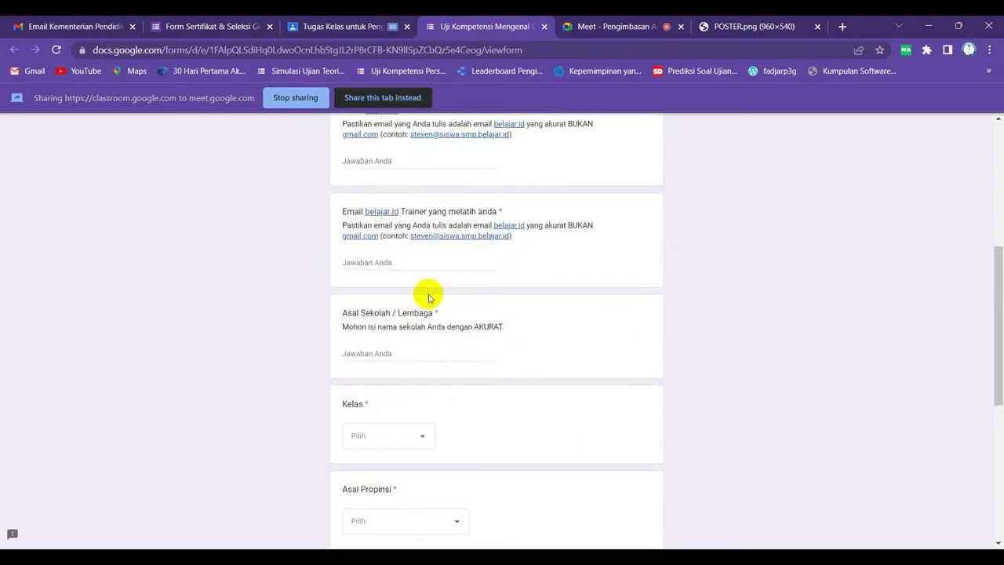
Step: Share the student Uji Kompetensi form's tab in the meeting, go back to its title and close the form
click(372, 98)
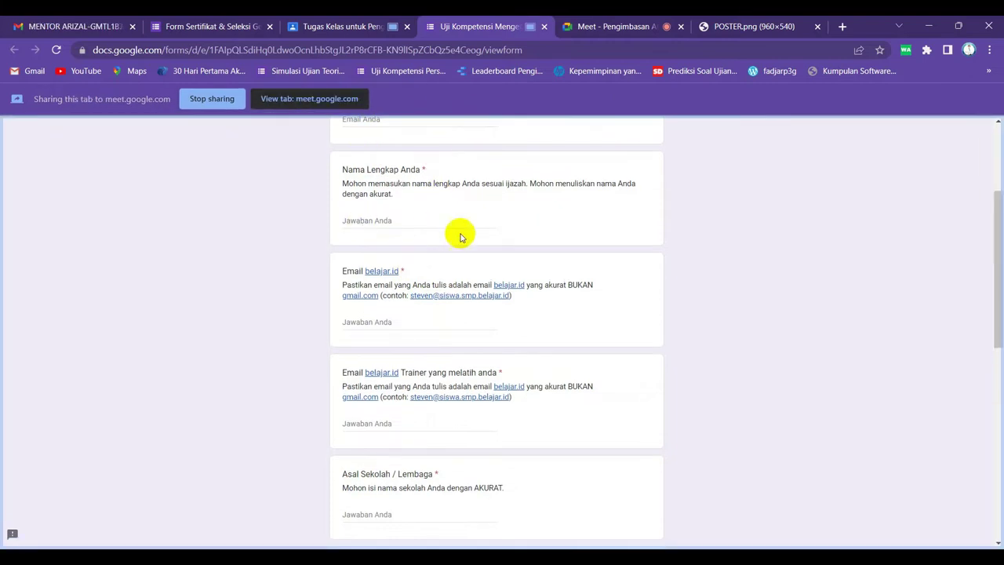
scroll(444, 223, up, 3)
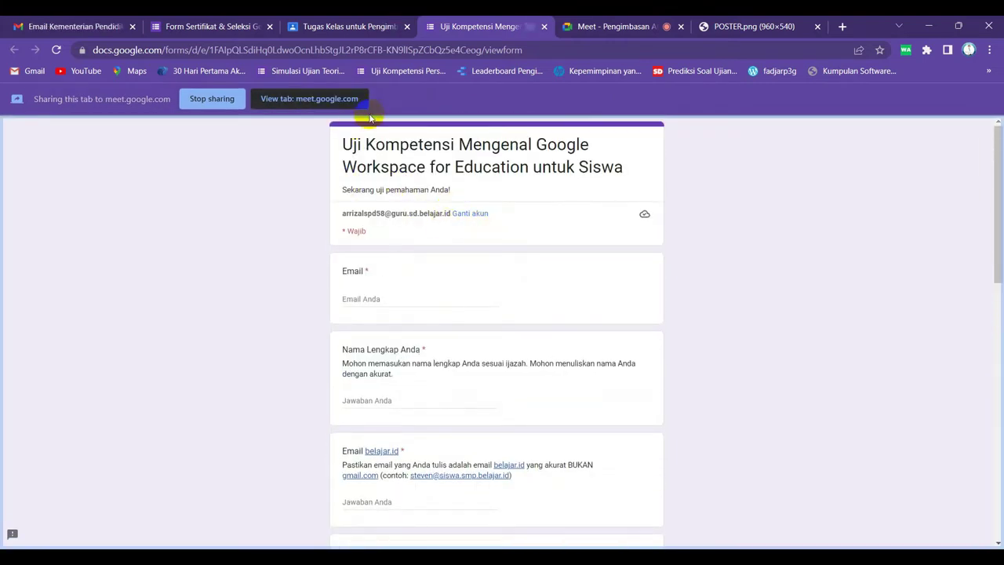
click(543, 27)
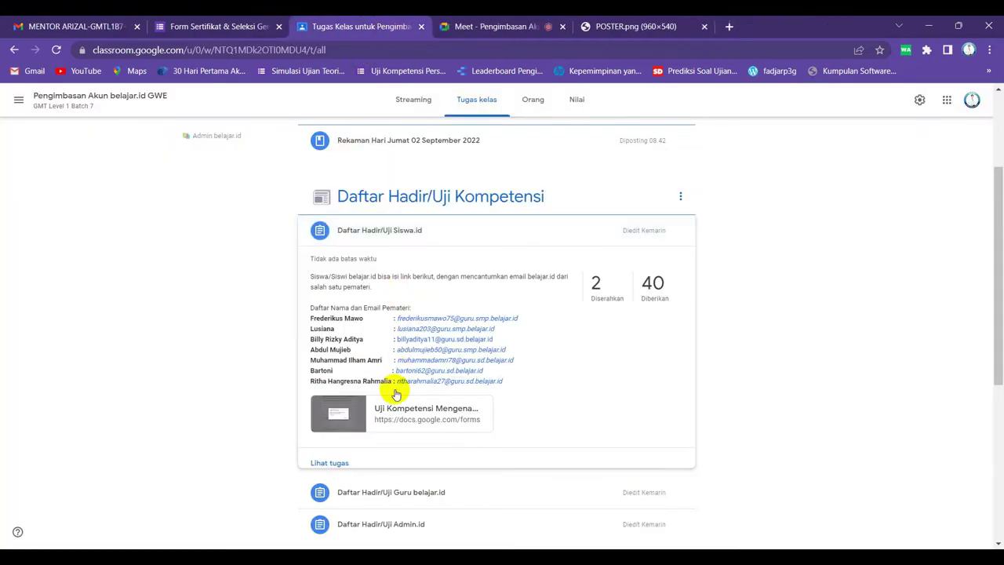
Step: Return to the meeting and present the Pengimbasan Akun belajar.id GWE classwork tab with tab audio
click(541, 27)
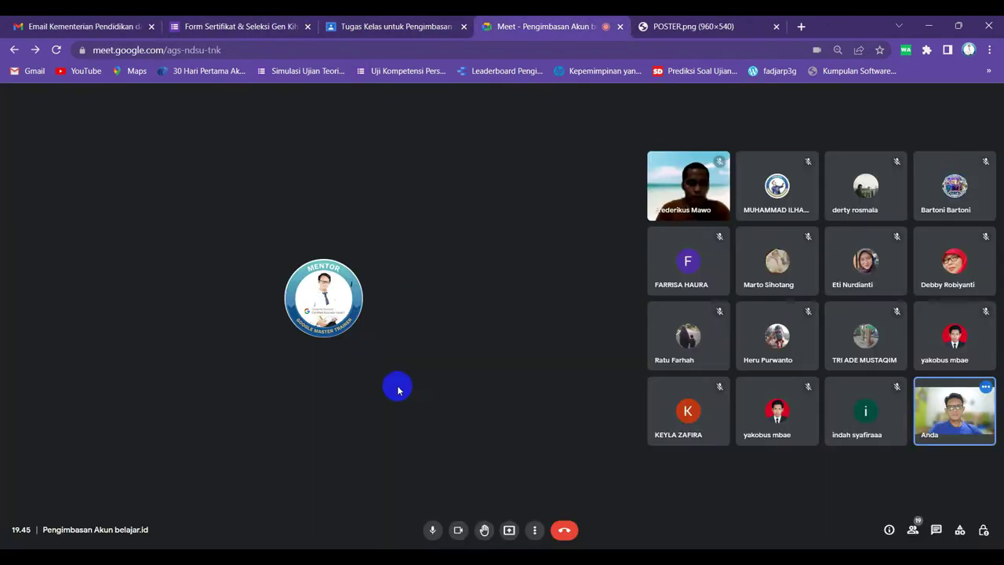
click(509, 529)
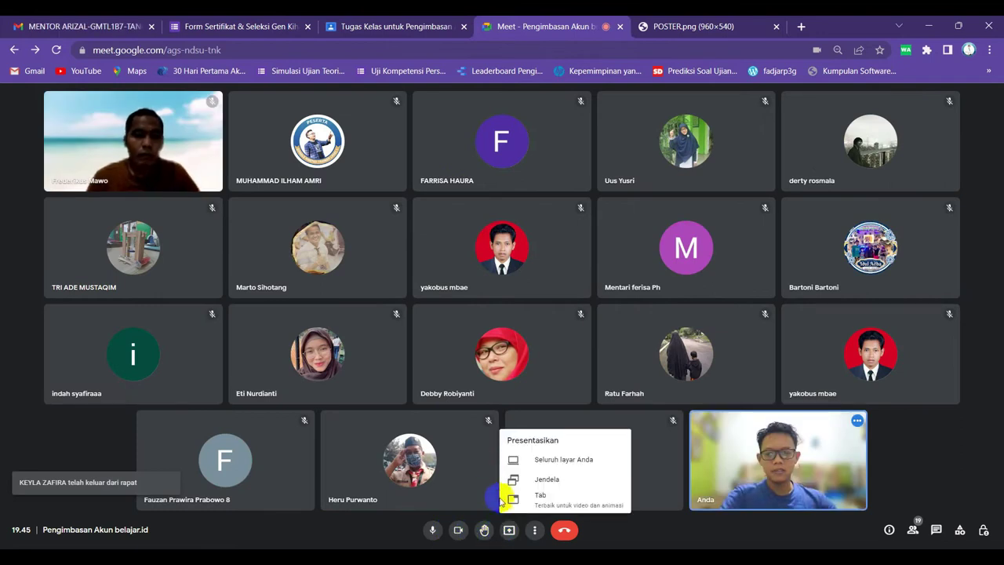
click(525, 496)
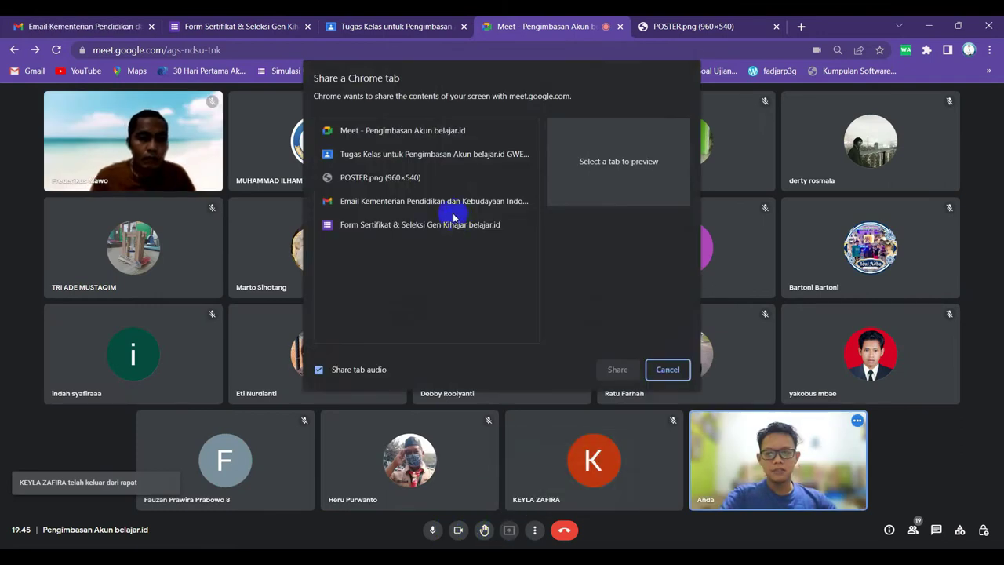
click(374, 157)
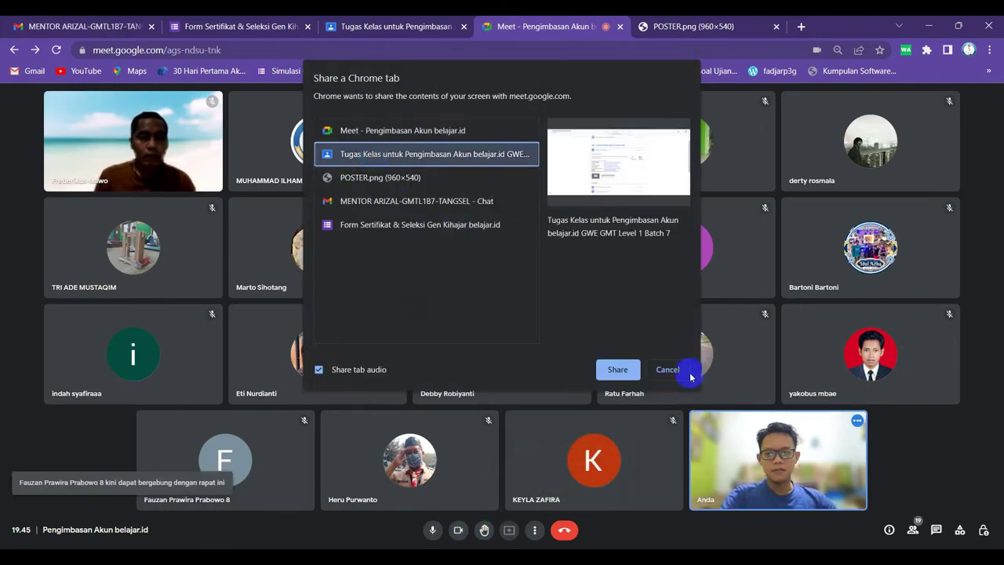
click(618, 369)
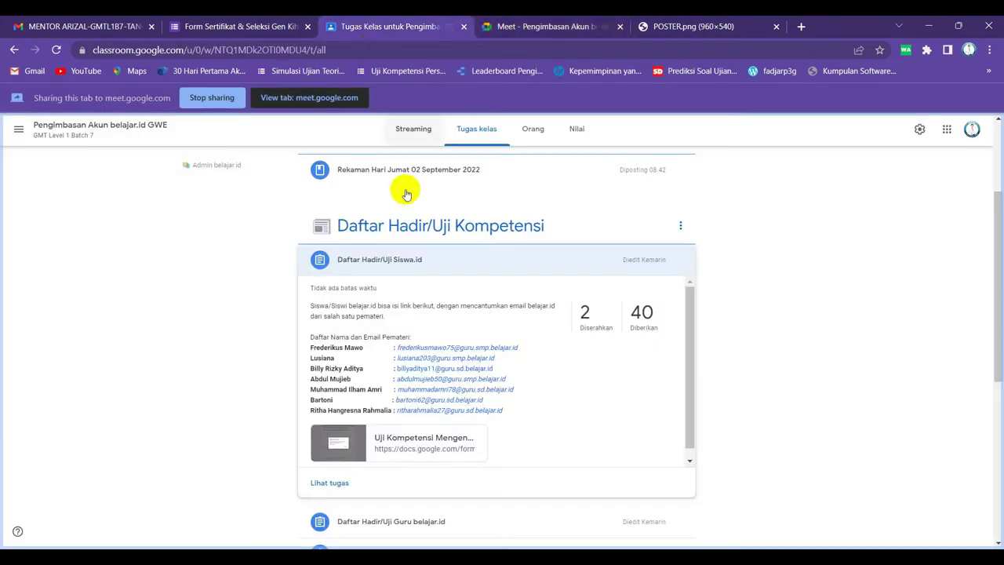
Step: Open the form attached to the Daftar Hadir/Uji Guru belajar.id assignment and share its tab in the meeting instead
click(439, 259)
click(471, 292)
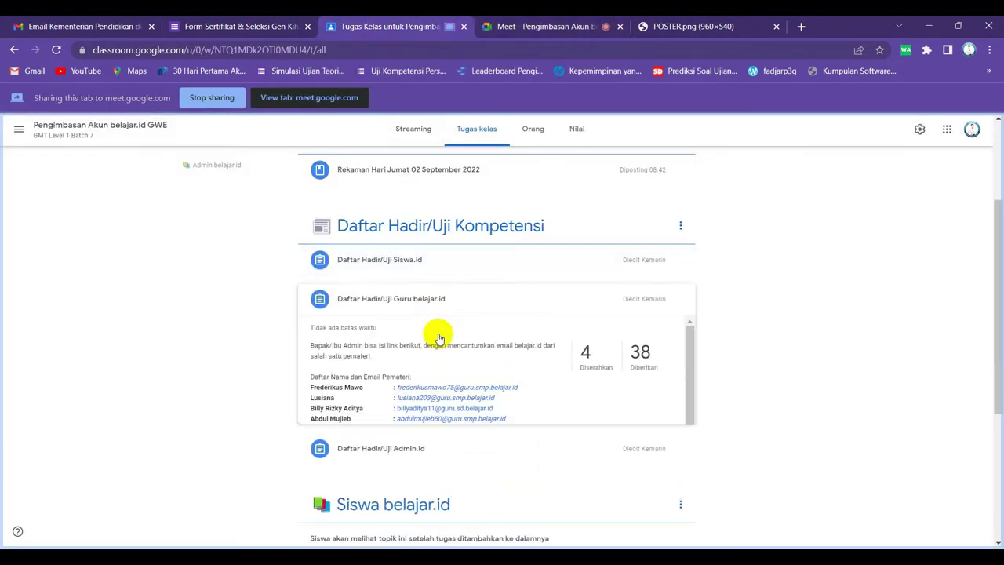
click(433, 488)
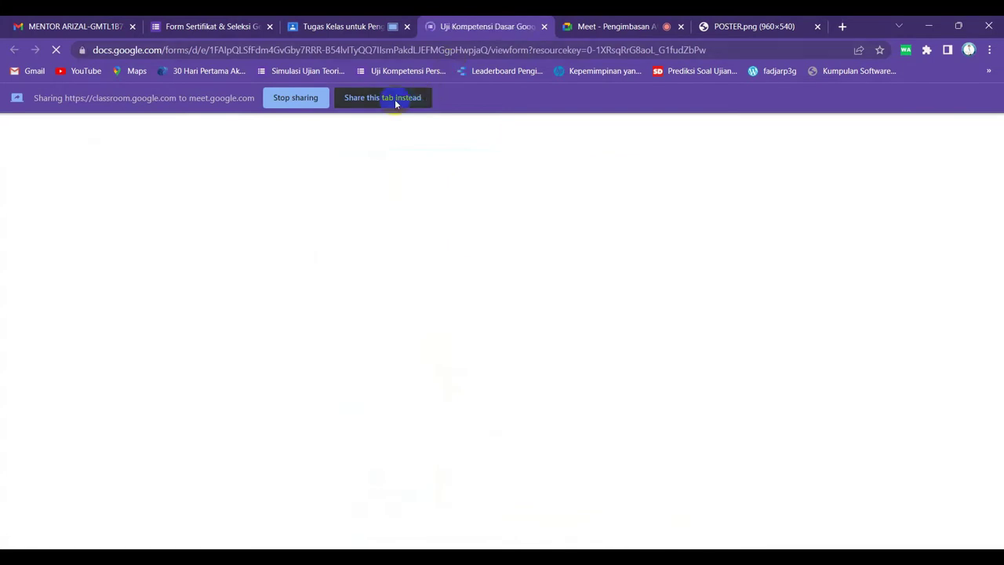
click(394, 99)
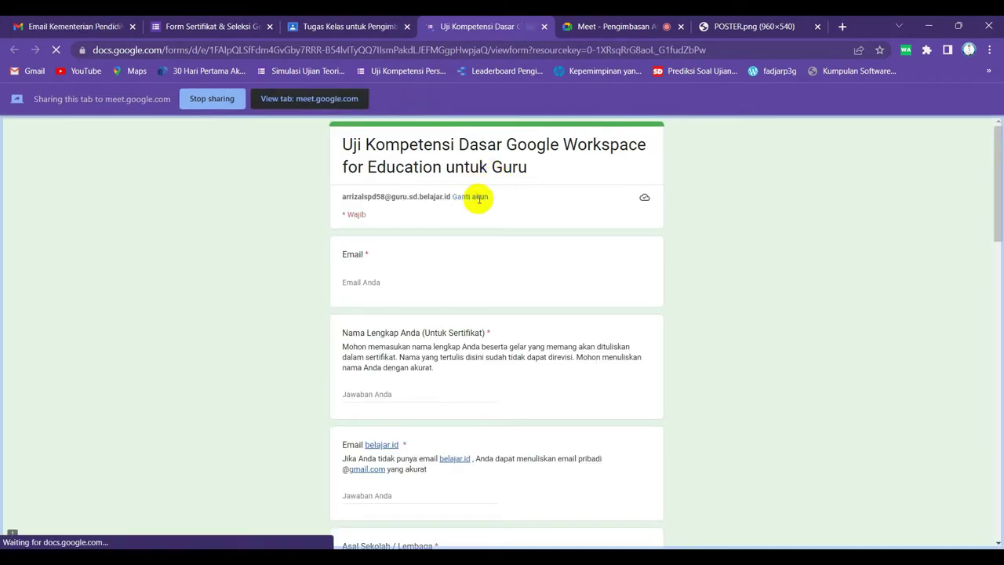
Step: Point out the teacher form's title and examine its Email and Nama Lengkap Anda (Untuk Sertifikat) questions
drag(544, 165, 342, 144)
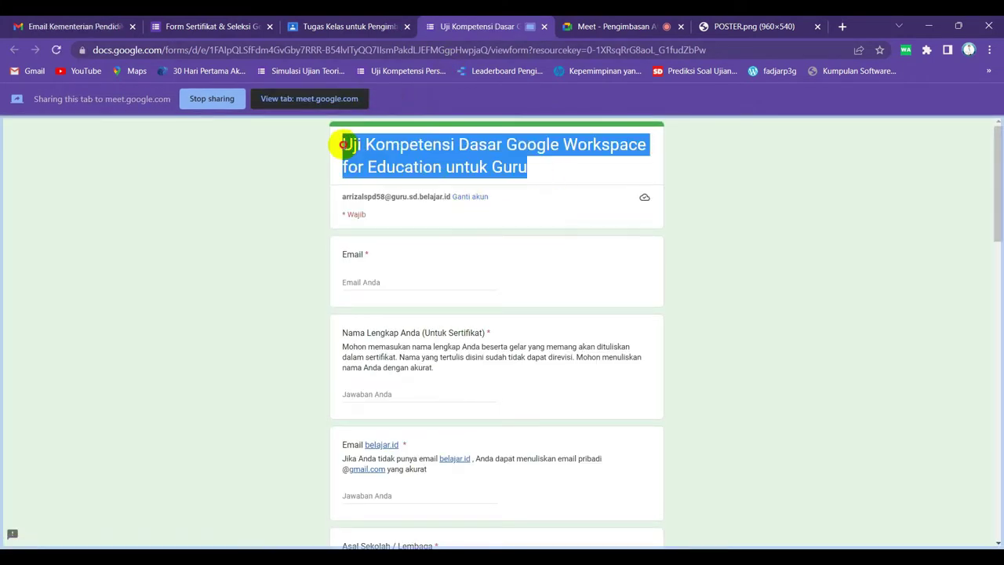
click(267, 265)
scroll(371, 273, down, 1)
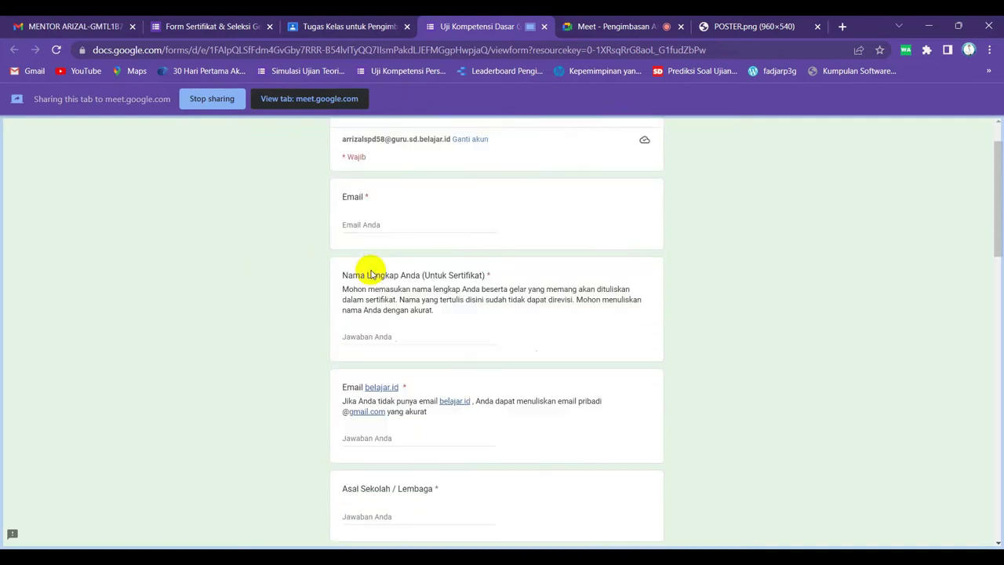
scroll(371, 274, down, 1)
click(366, 155)
click(294, 243)
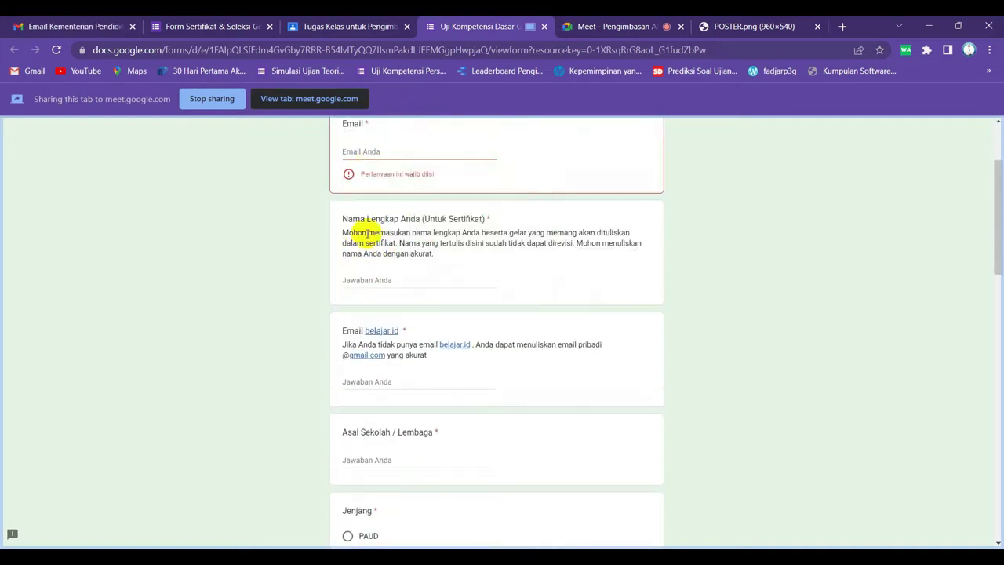
scroll(396, 207, up, 1)
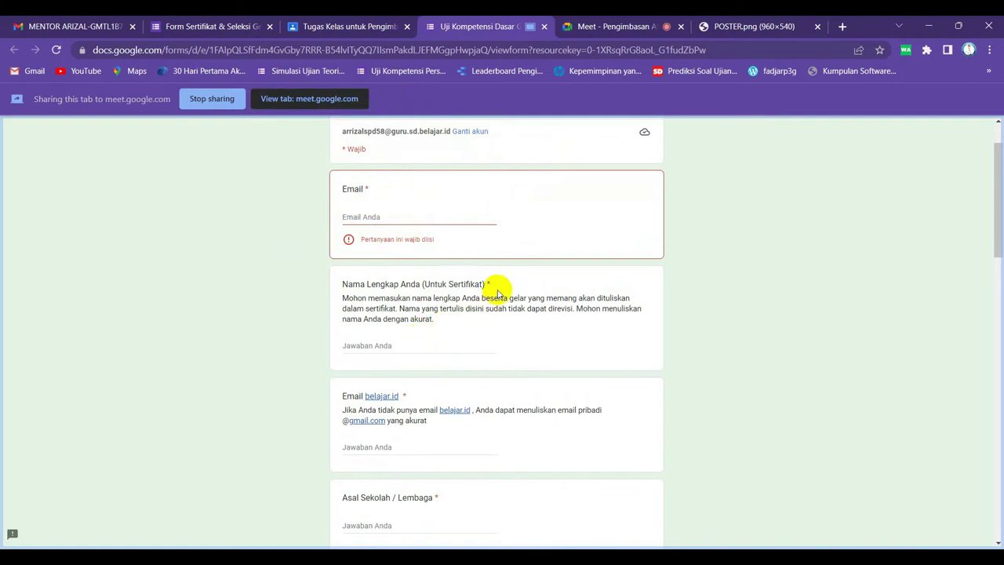
Step: Examine the teacher form's questions from the belajar.id email through school of origin, Jenjang, province, city and Posisi
scroll(448, 277, down, 2)
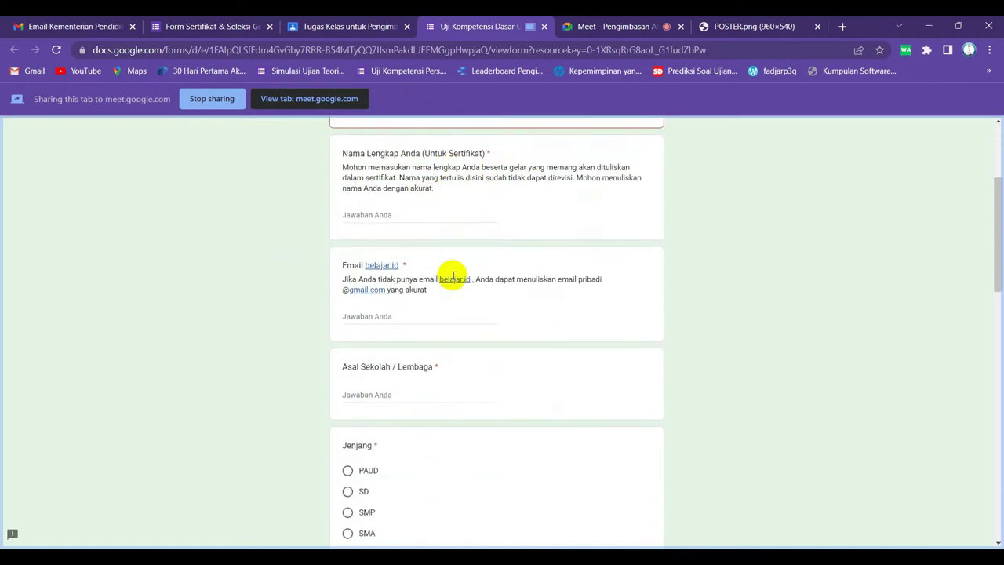
scroll(453, 278, down, 1)
scroll(441, 267, down, 1)
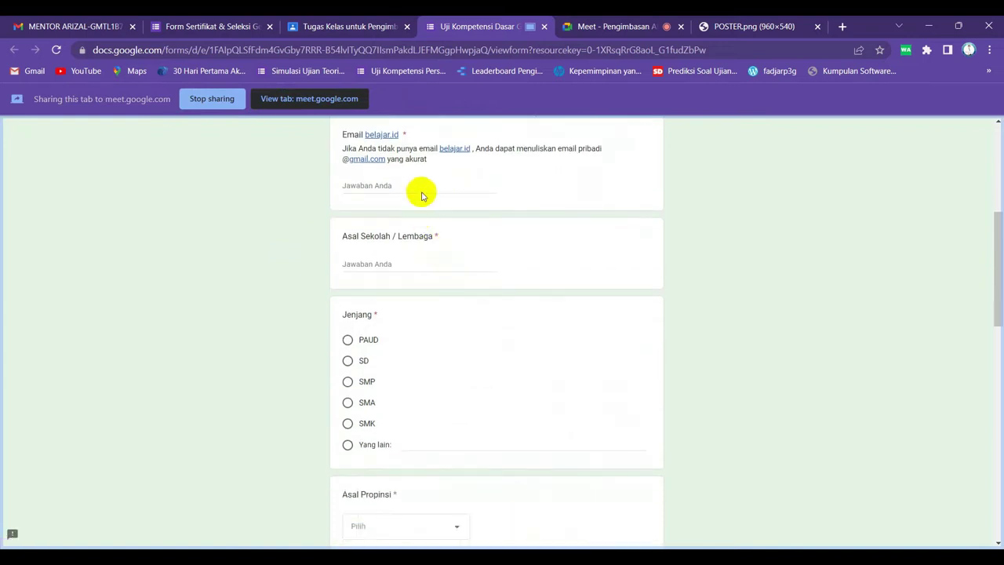
scroll(420, 189, down, 2)
scroll(405, 162, up, 1)
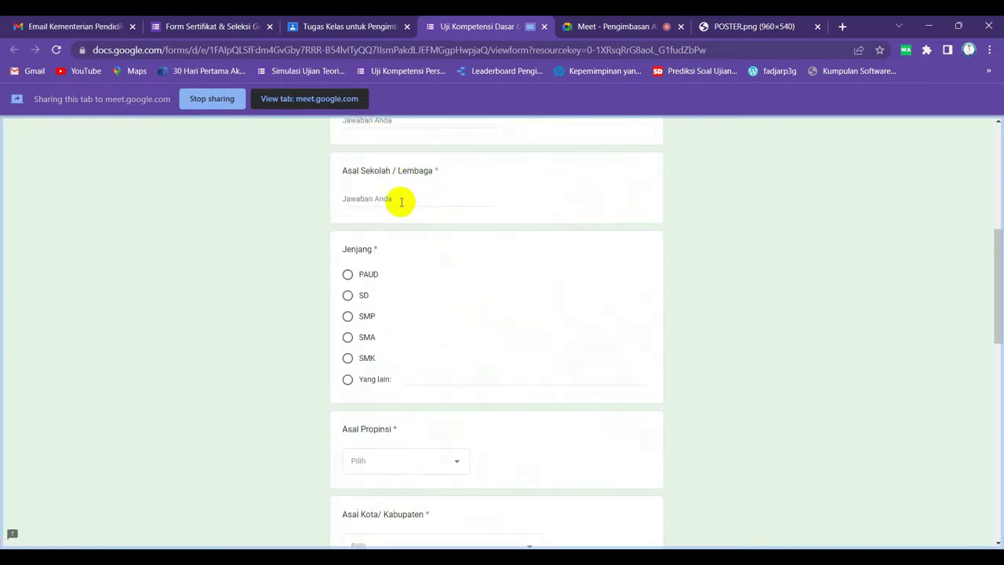
scroll(416, 210, down, 1)
scroll(408, 249, down, 2)
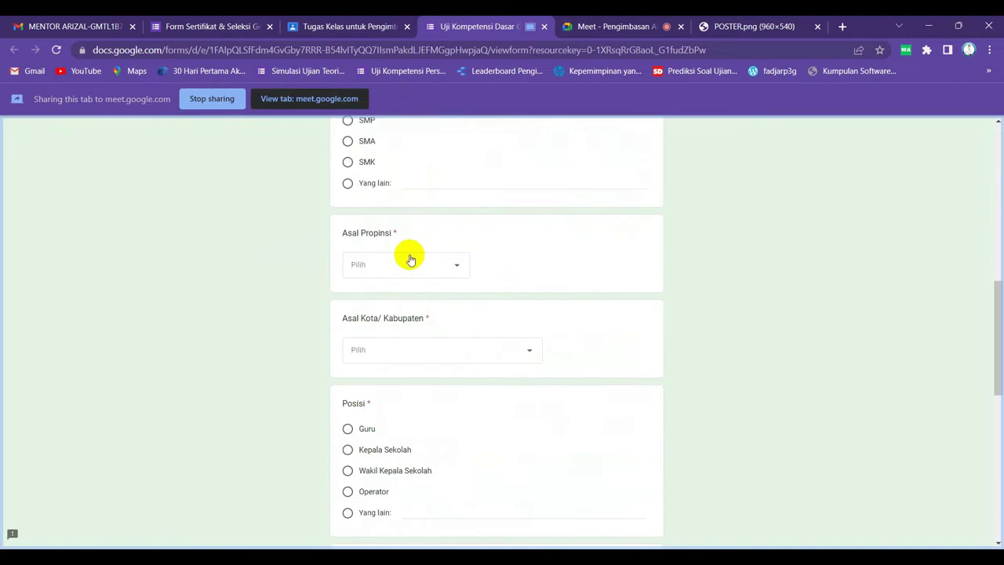
Step: Choose Google Master Trainer : Google Certified Educator Level 1 as the trainer's program and point out the trainer's email field
scroll(458, 259, down, 3)
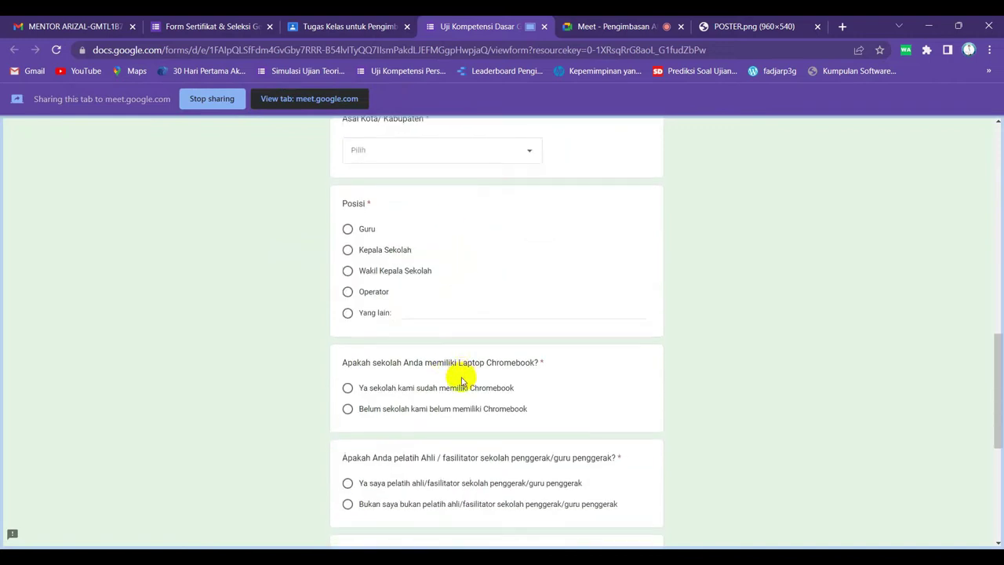
scroll(457, 383, down, 4)
scroll(464, 383, down, 1)
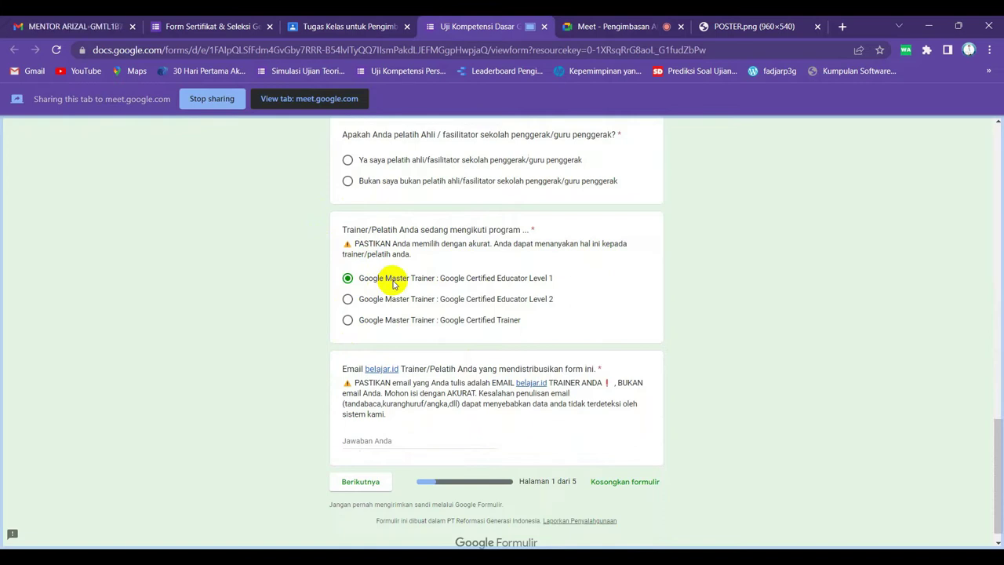
click(365, 439)
click(310, 425)
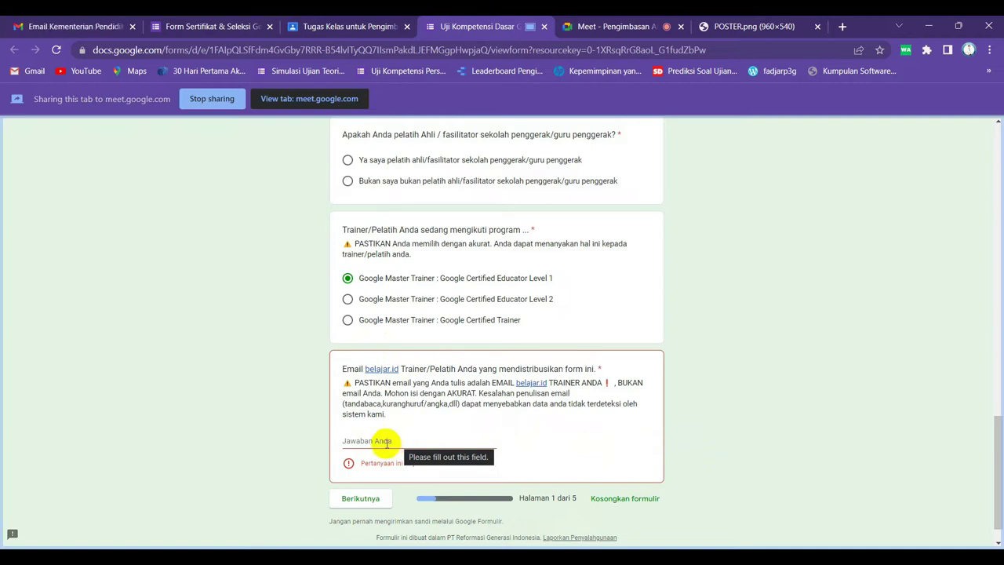
Step: Review the first page of the teacher form again from its title down to the trainer's email question
scroll(387, 441, up, 5)
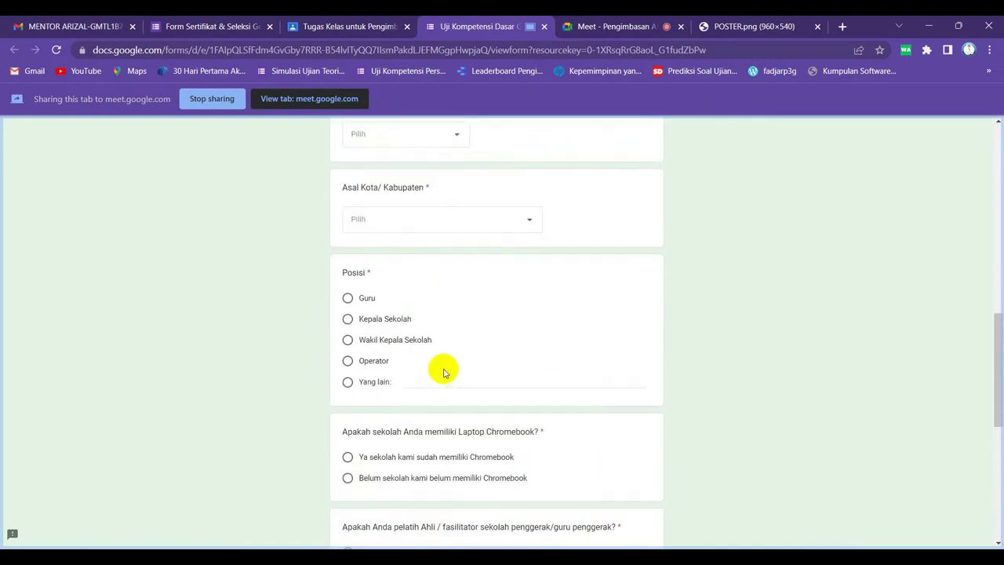
scroll(443, 370, up, 10)
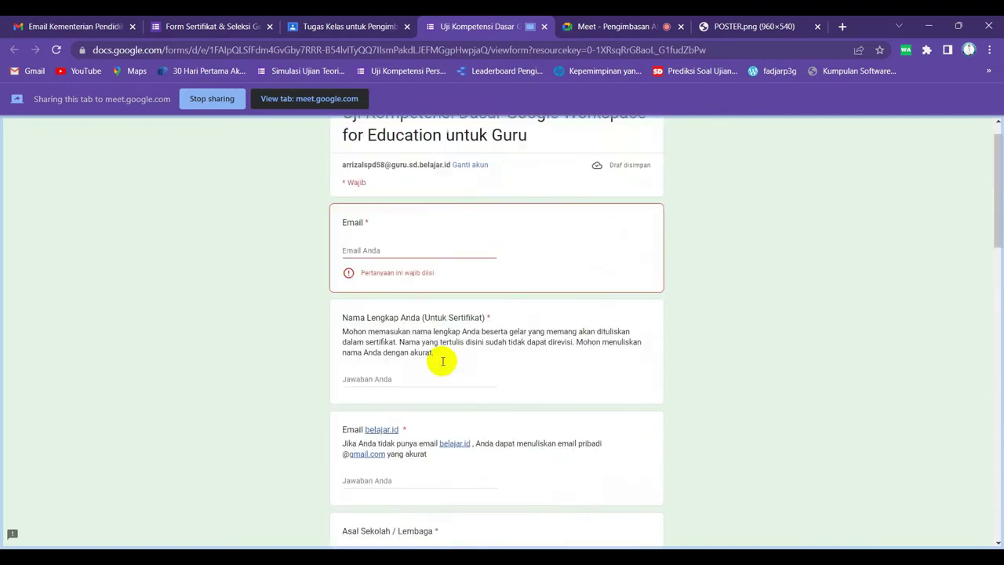
scroll(442, 361, up, 1)
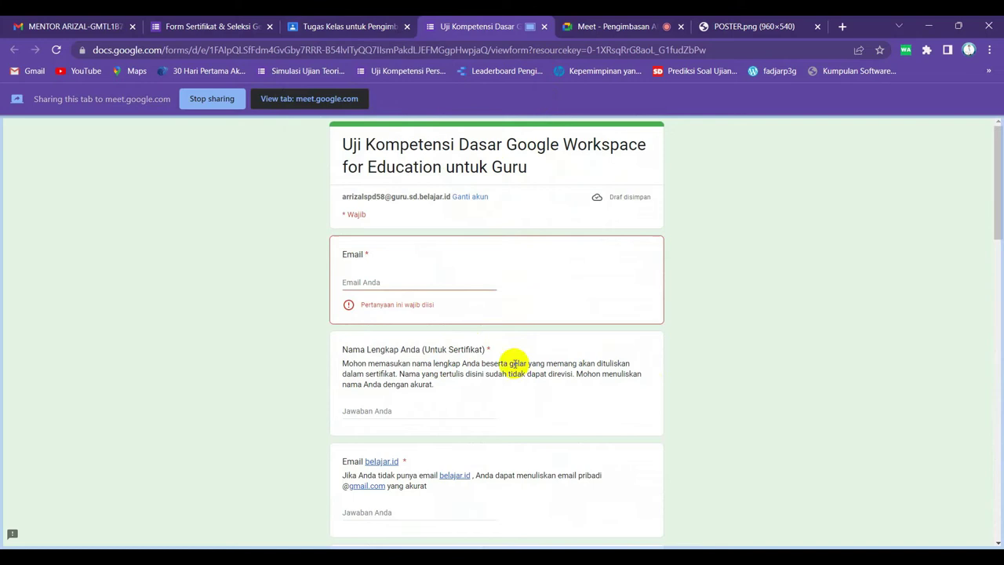
scroll(515, 362, down, 20)
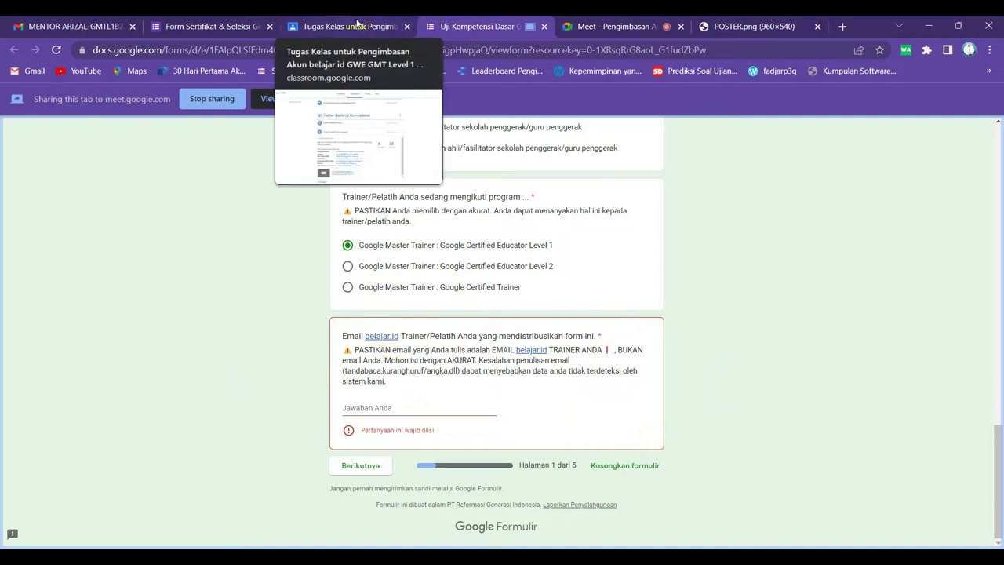
Step: Stop sharing the teacher form, return to the top of the Classroom classwork and close the form's tab
click(218, 100)
click(365, 26)
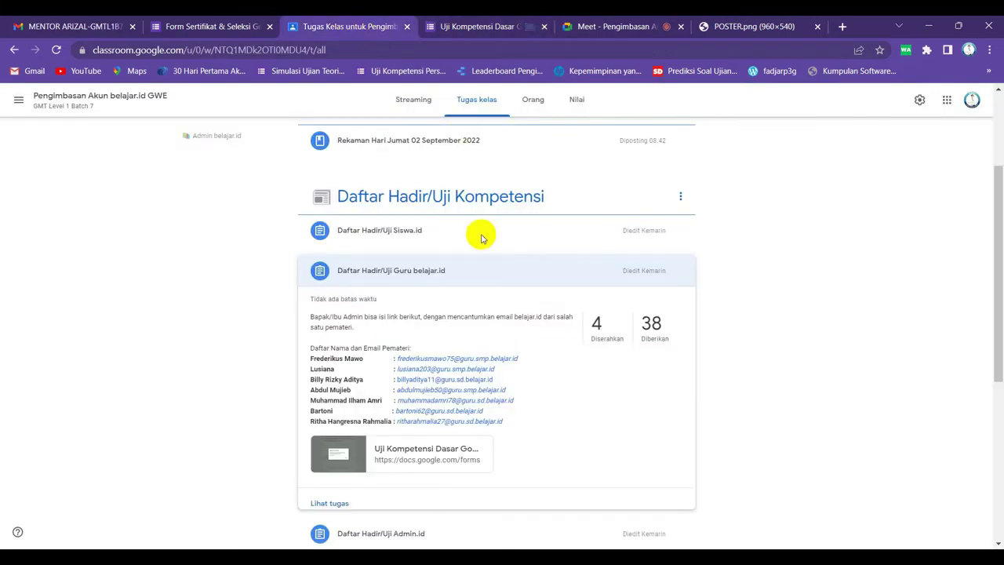
scroll(481, 237, up, 3)
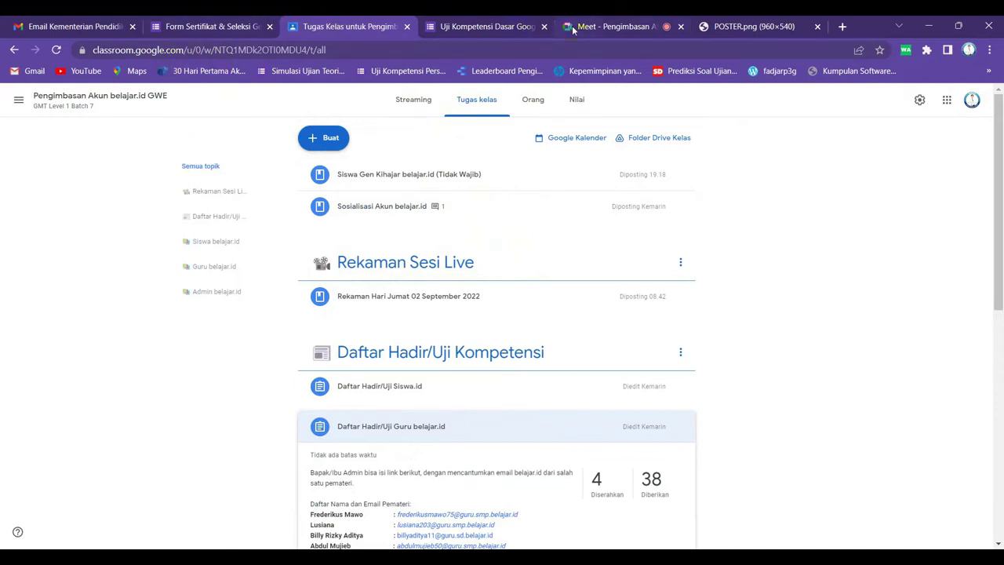
click(545, 27)
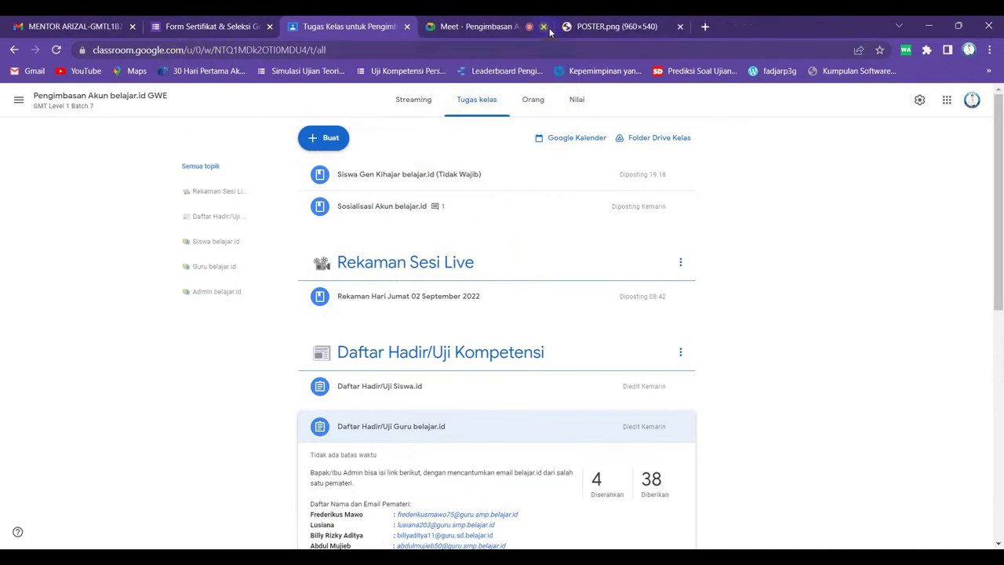
Step: Go back to the meeting and present the Classroom classwork tab again, including its audio
click(549, 28)
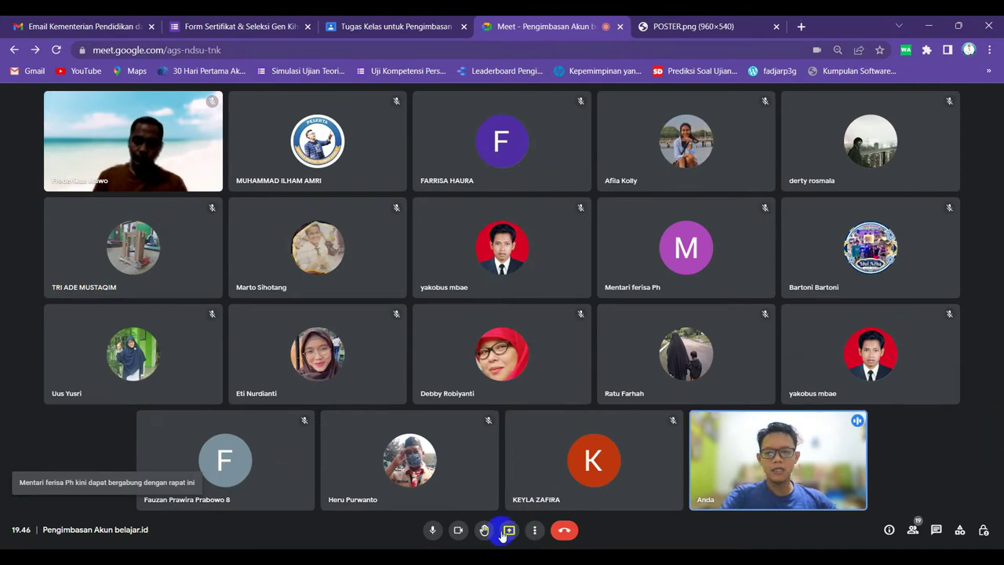
click(506, 530)
click(532, 495)
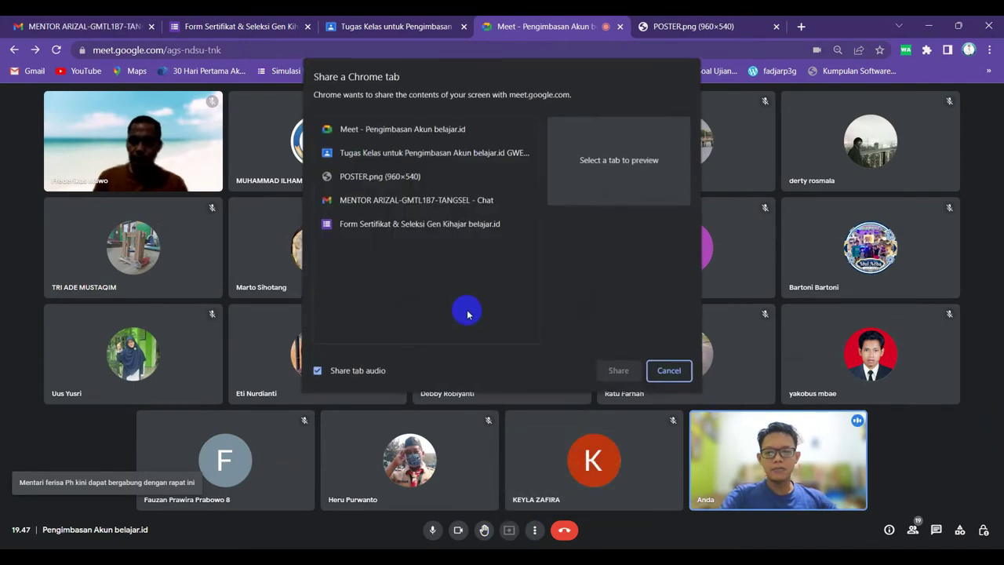
click(387, 157)
click(617, 368)
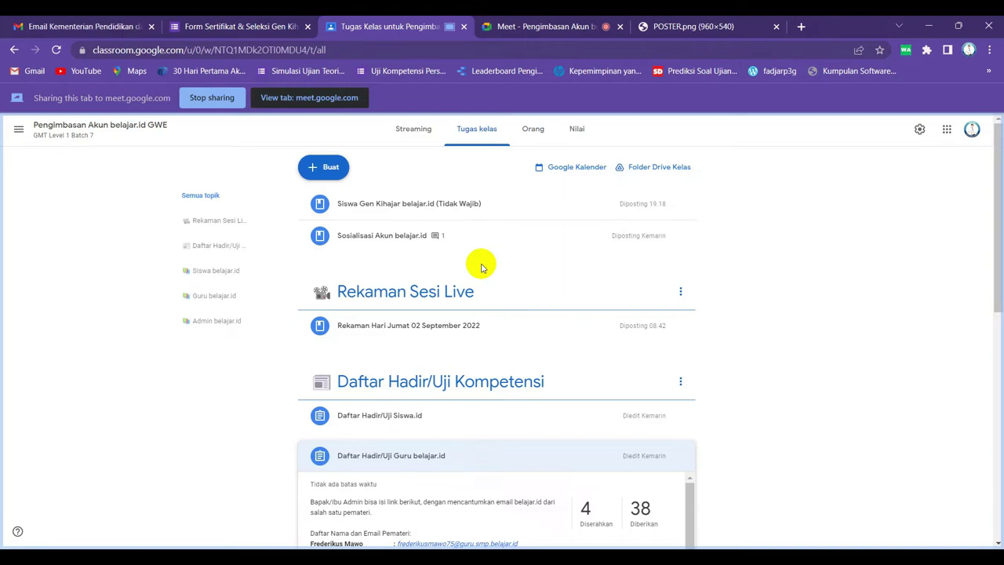
Step: Collapse the Daftar Hadir/Uji Guru belajar.id assignment and expand the Siswa Gen Kihajar belajar.id (Tidak Wajib) material
scroll(401, 398, down, 2)
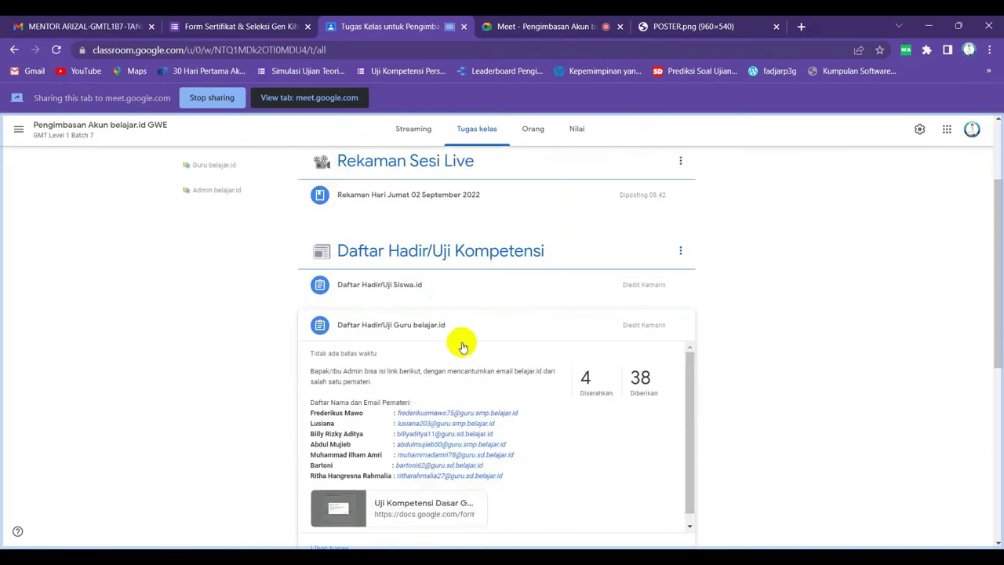
click(466, 334)
scroll(443, 353, up, 2)
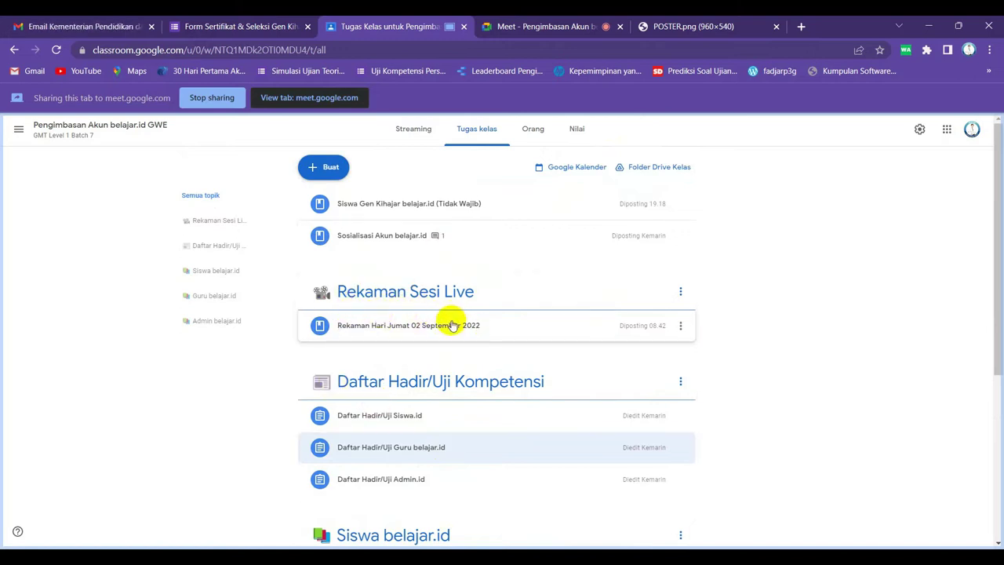
click(454, 207)
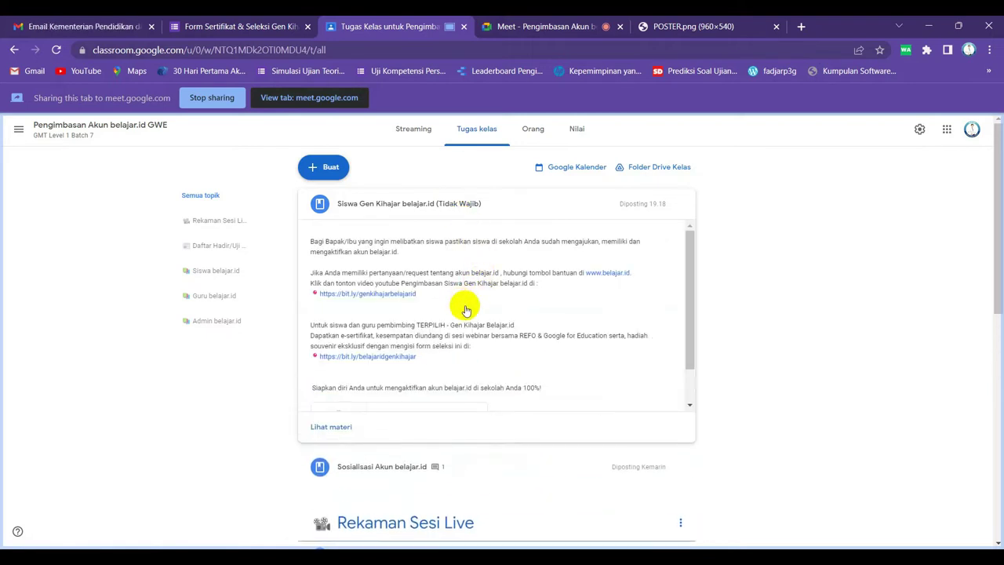
Step: Look over the expanded Siswa Gen Kihajar material, stop presenting the Classroom tab and return to the Pengimbasan Akun belajar.id meeting
scroll(466, 321, down, 1)
scroll(466, 321, up, 1)
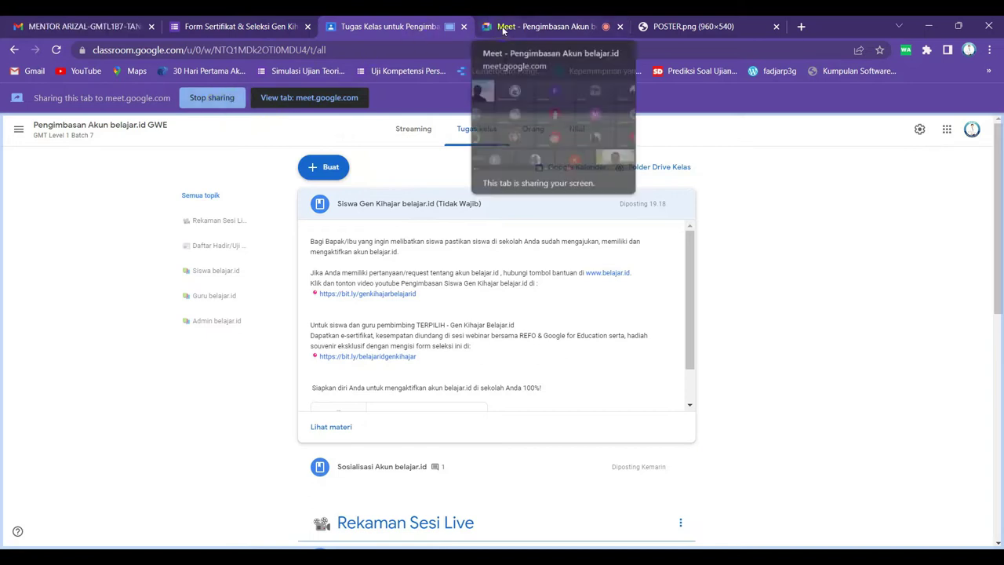
click(213, 101)
click(521, 26)
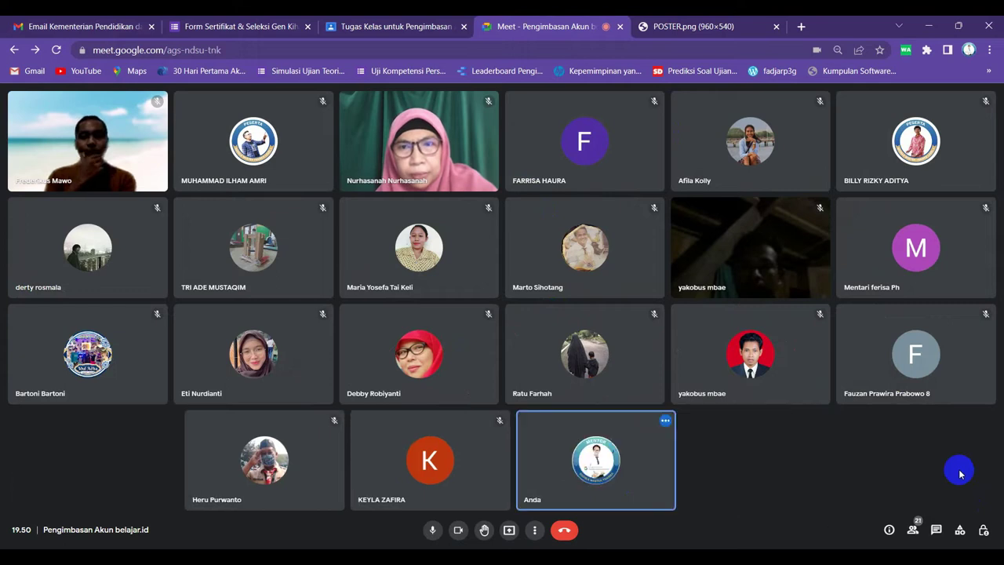
Step: Add the PESERTA-badged participant who lacks the organizer role as a meeting co-host, check the rest of the participant list and close it
click(911, 529)
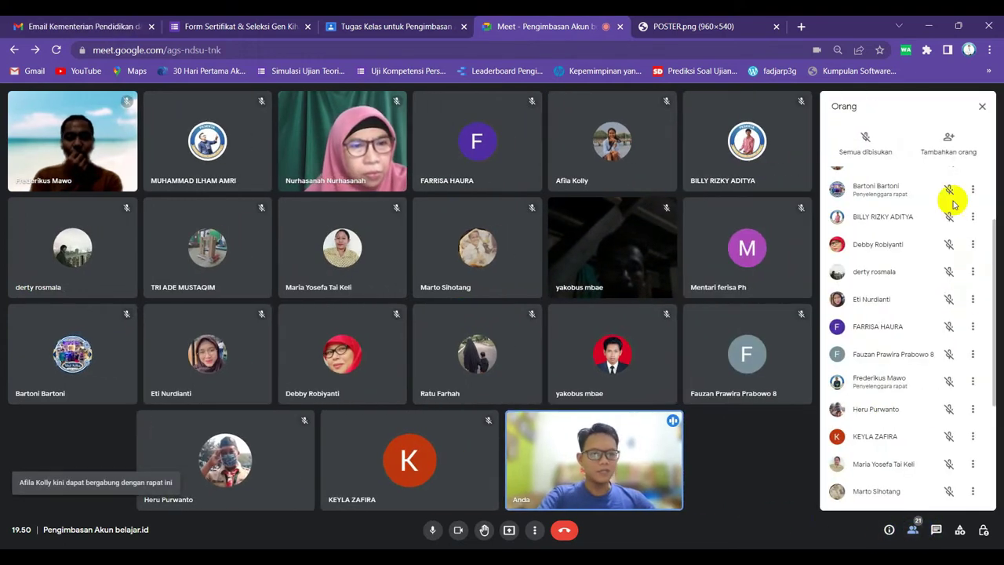
click(971, 217)
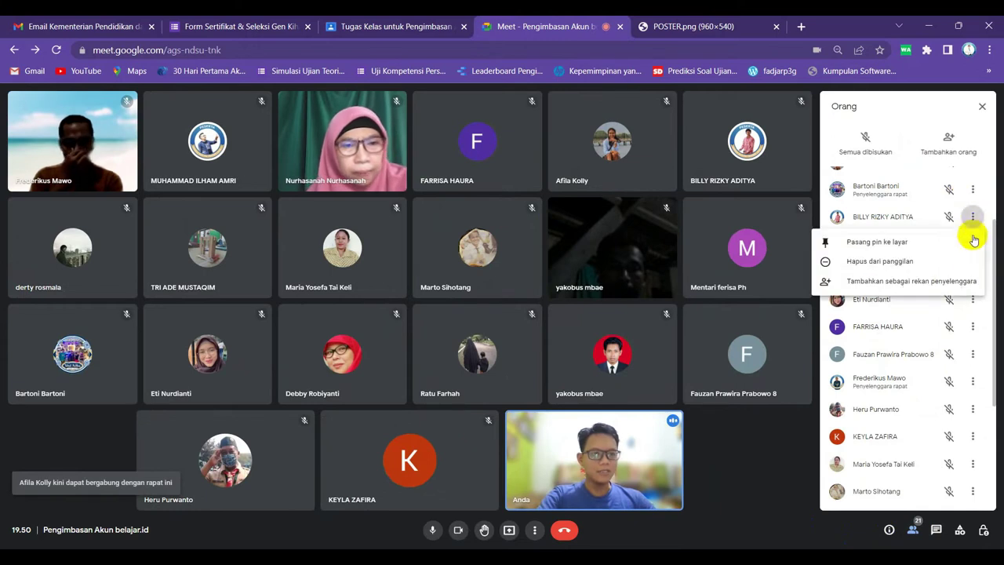
click(940, 279)
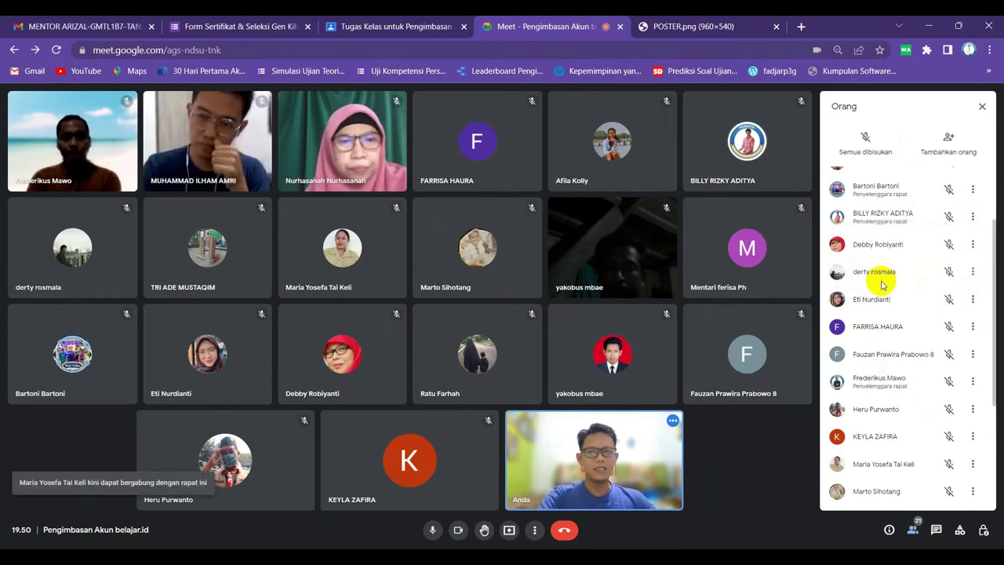
scroll(859, 388, up, 1)
scroll(870, 385, up, 1)
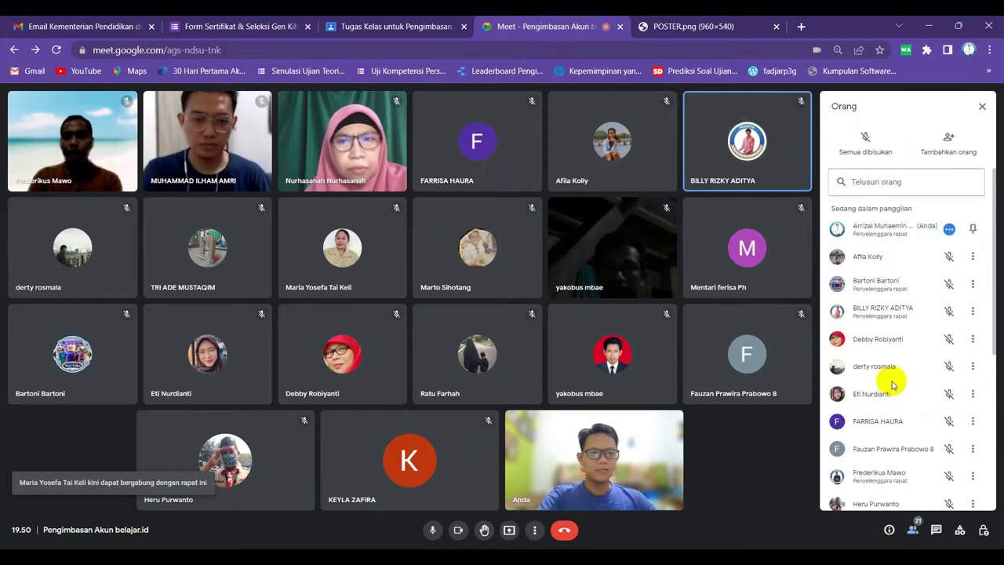
scroll(893, 388, down, 5)
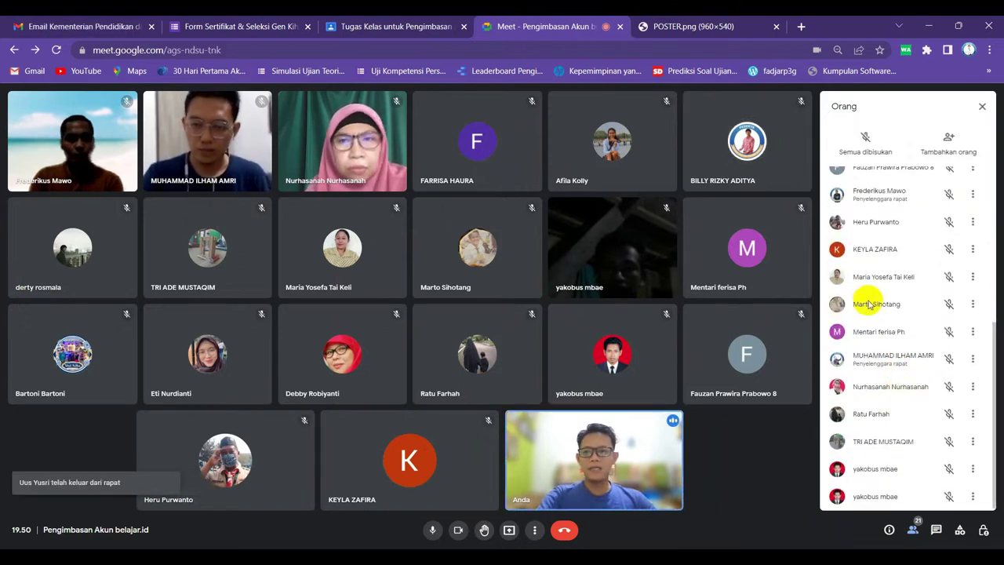
click(969, 114)
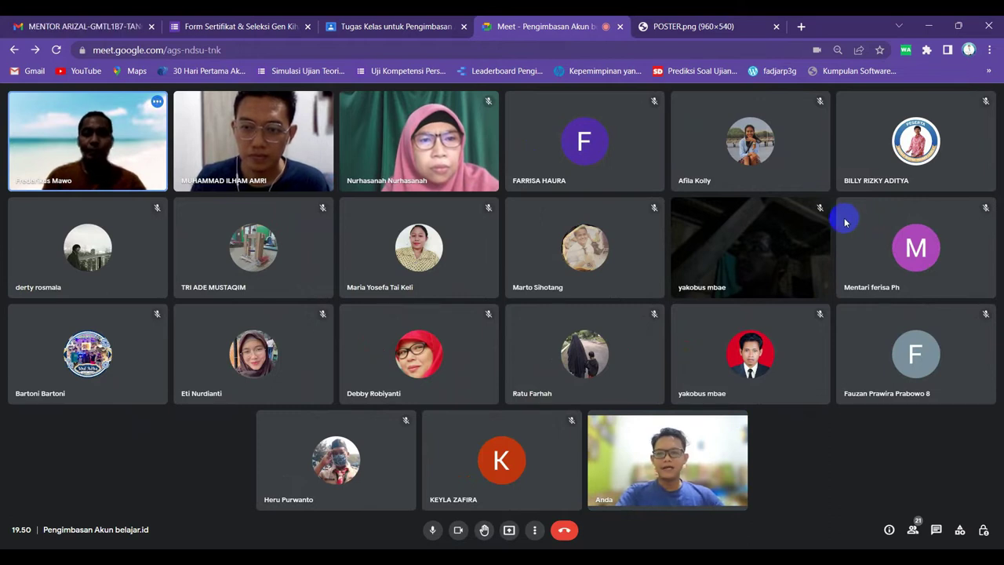
Step: Mute the own microphone and pin the speaking co-host's video to the main view
mouse_move(823, 341)
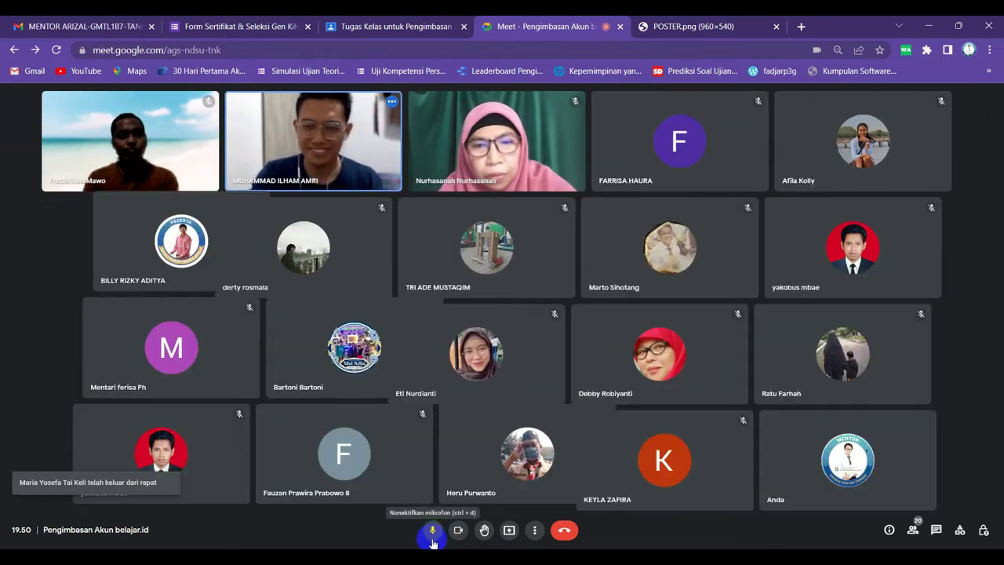
click(432, 531)
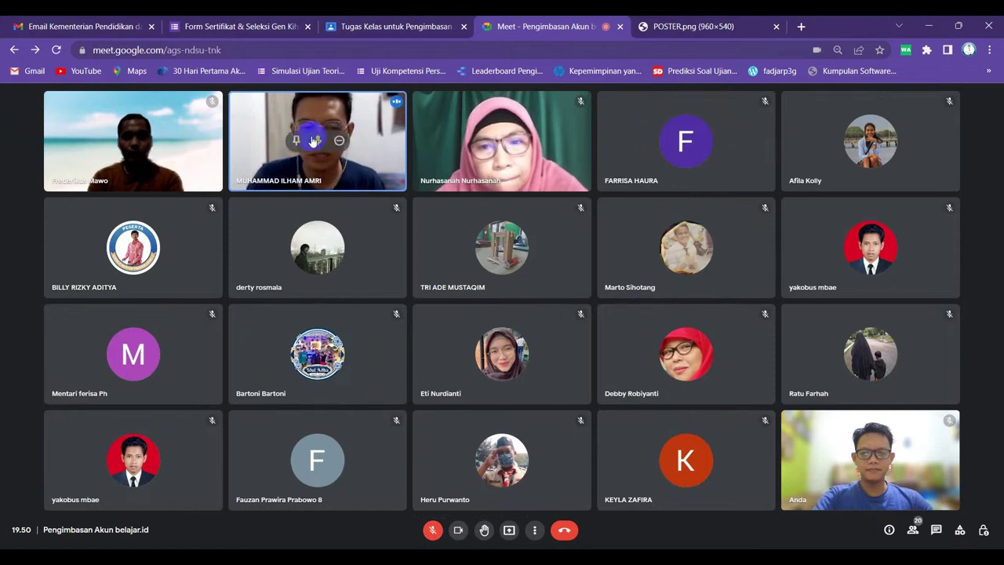
click(293, 141)
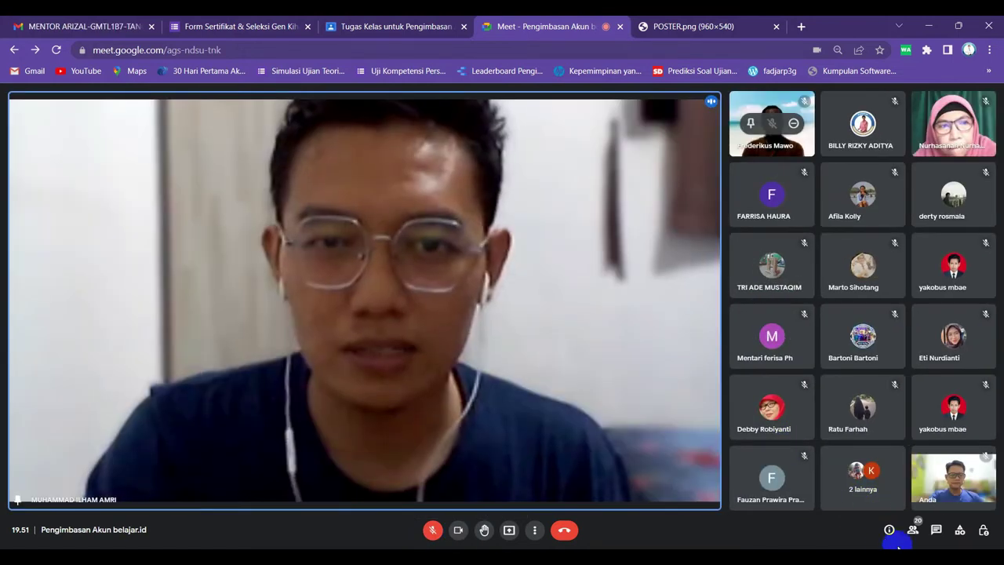
Step: Raise the computer's sound volume to 100 and unpin the co-host's video
click(925, 544)
drag(931, 488, 959, 484)
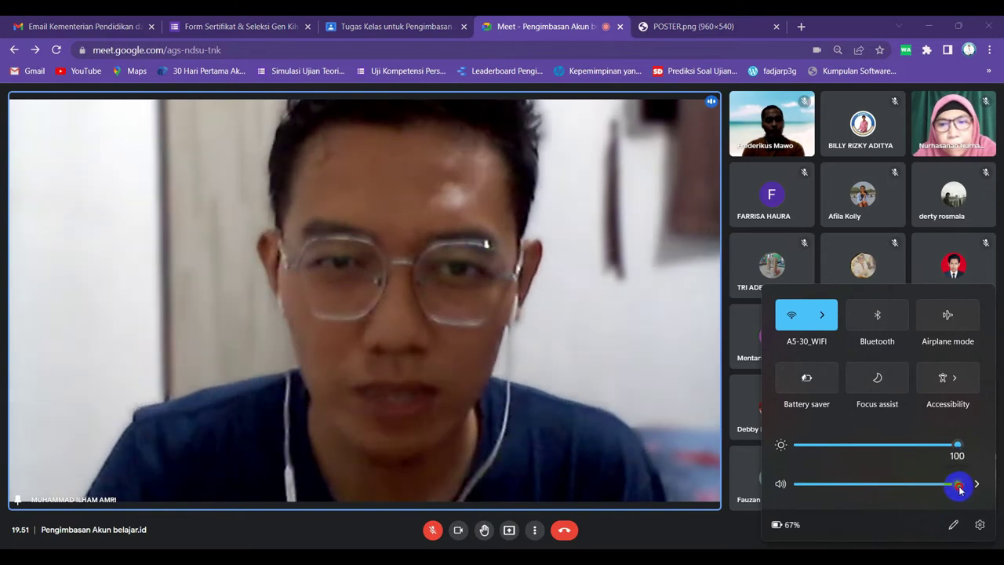
click(515, 286)
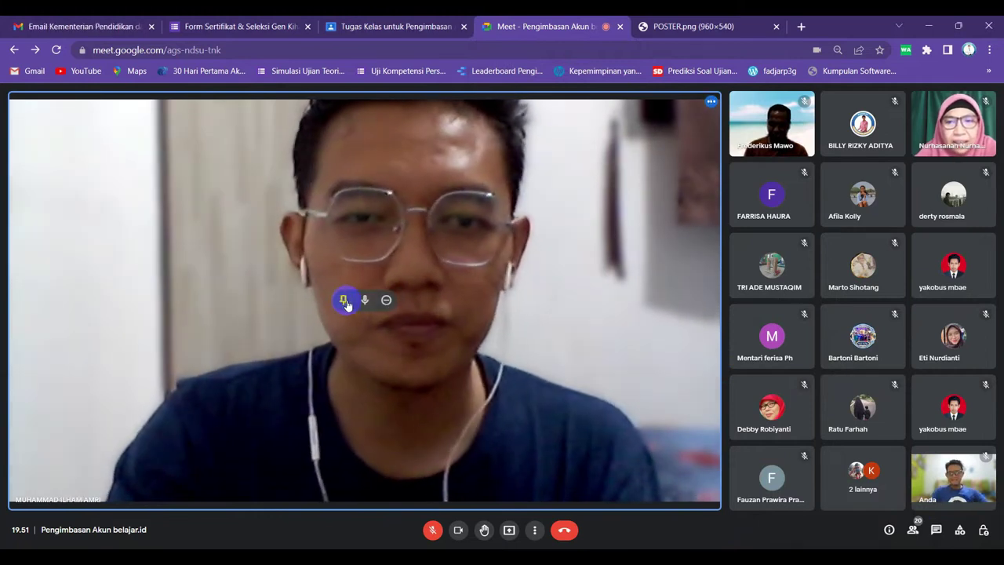
click(342, 300)
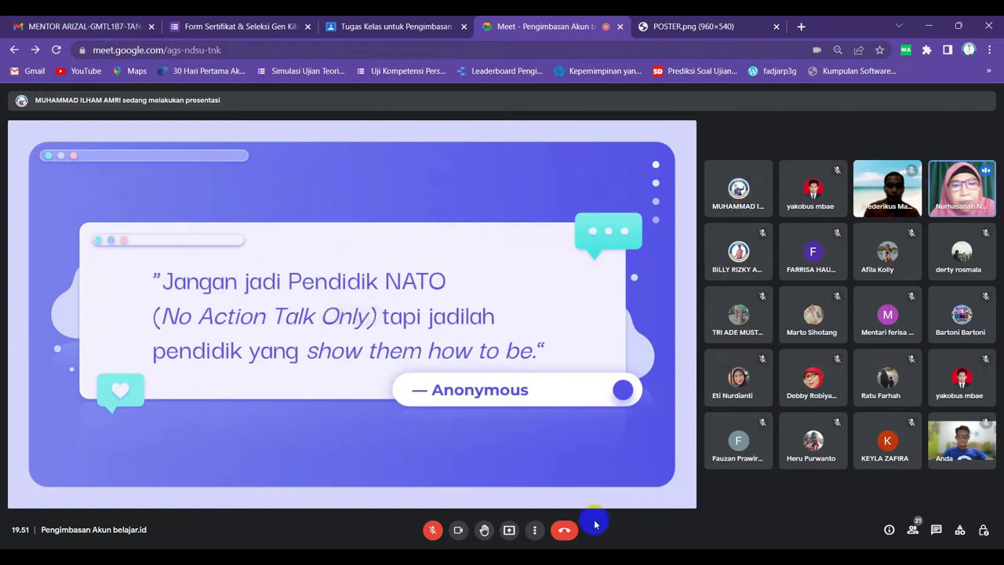
Step: Unmute the own microphone briefly to speak with the presenter and mute it again, two times
click(432, 533)
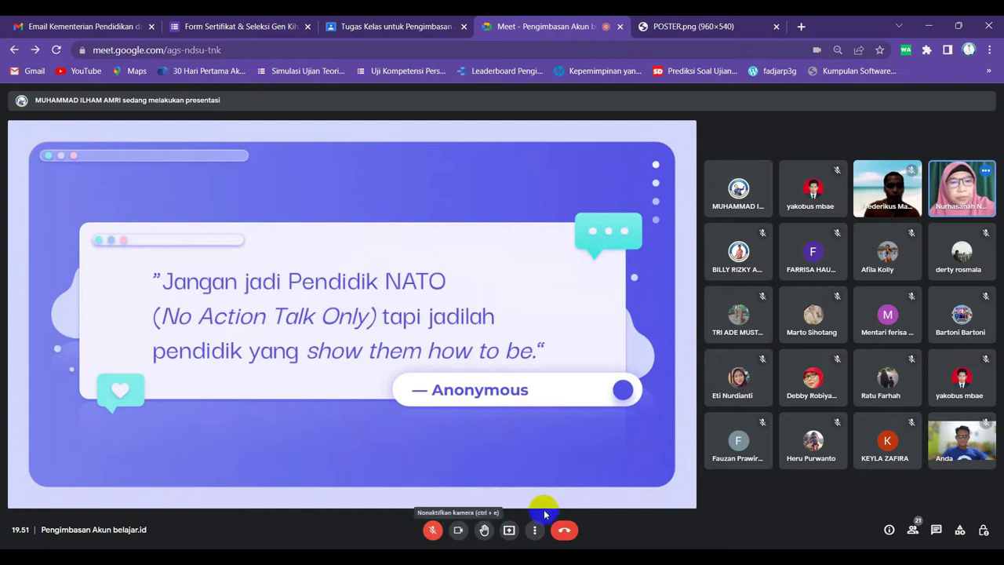
click(431, 537)
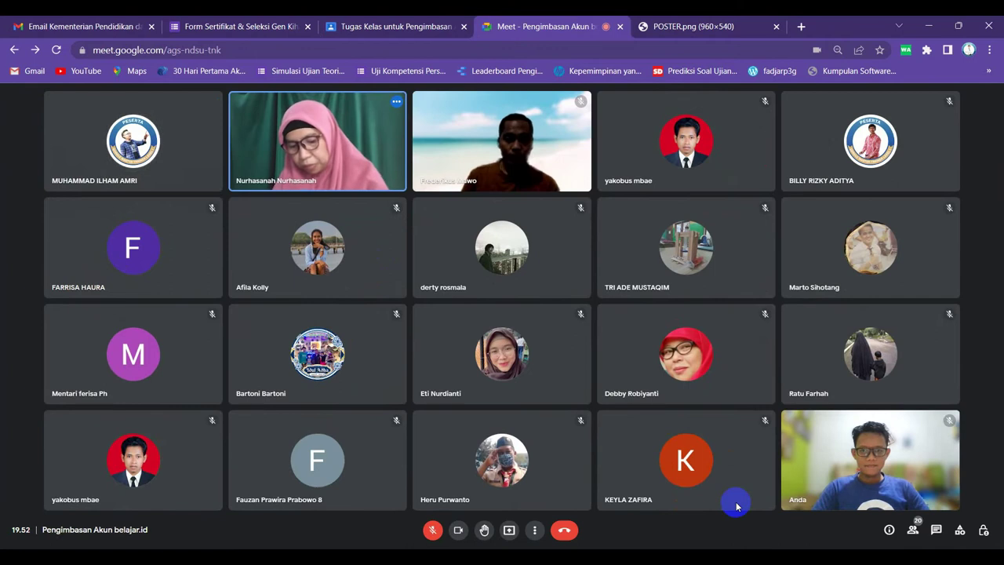
click(432, 529)
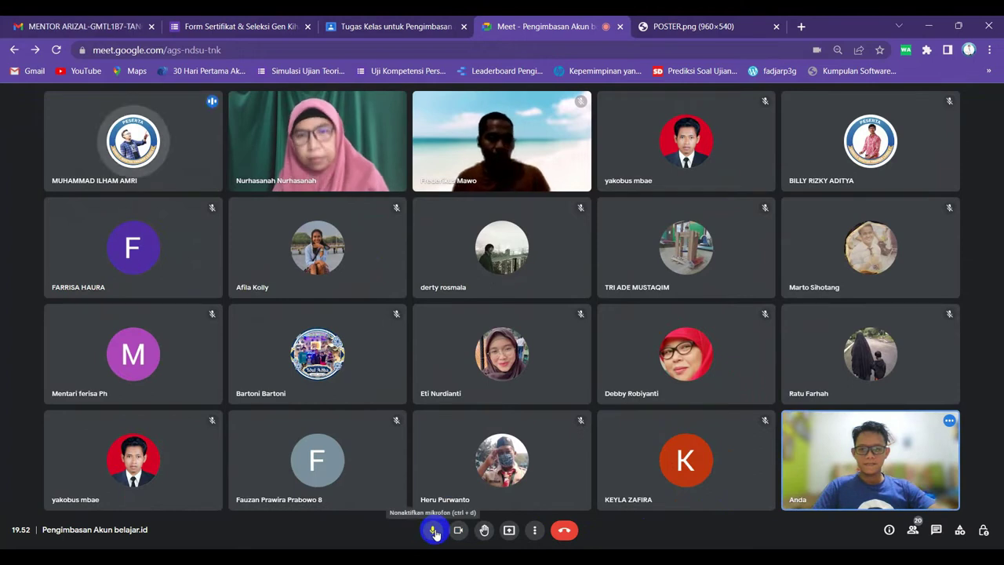
click(434, 530)
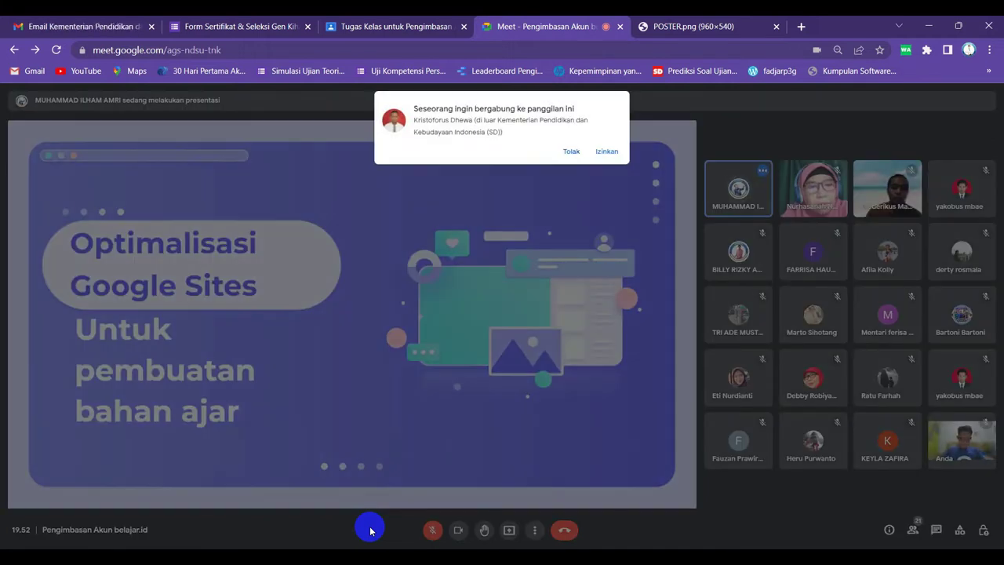
Step: Admit the outside guest who asks to join the call during the Google Sites presentation
click(607, 150)
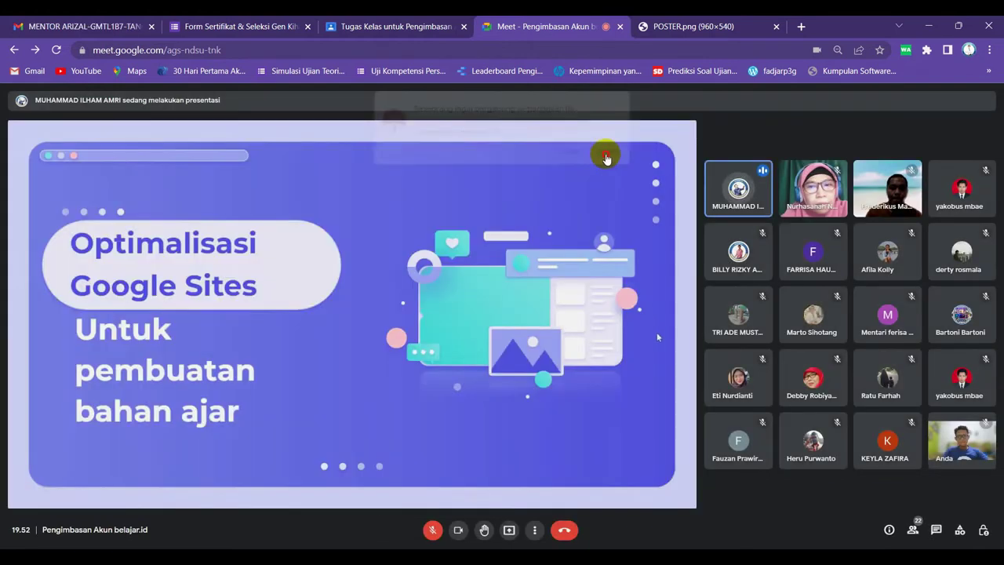
click(765, 464)
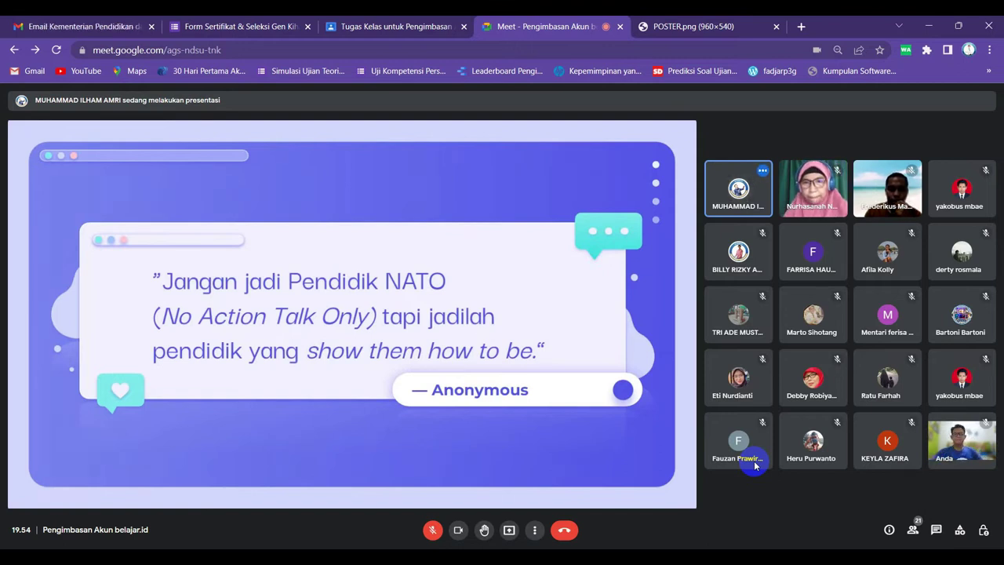
Step: Switch the own camera off and back on twice while the Google Sites slides are being presented
mouse_move(605, 359)
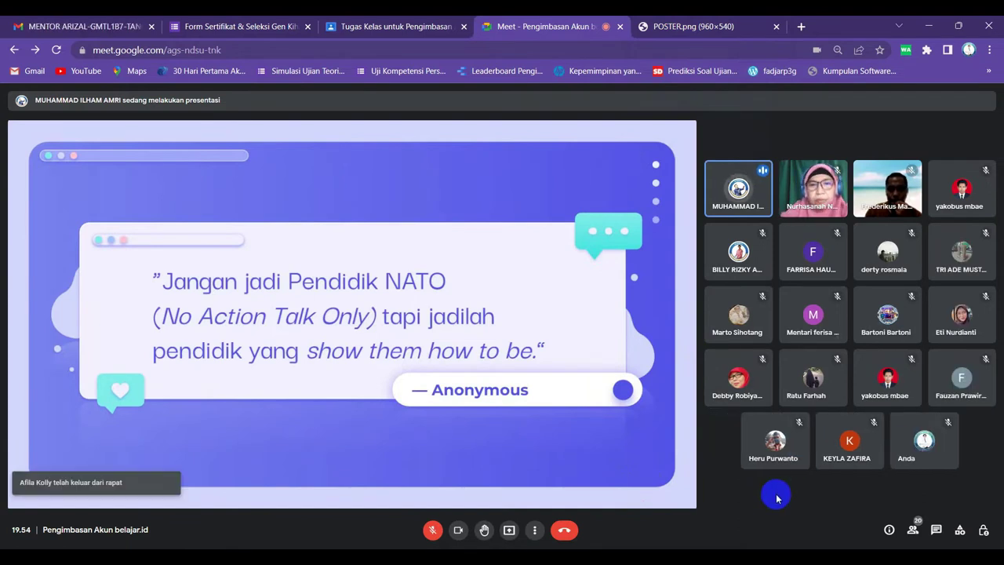
click(458, 529)
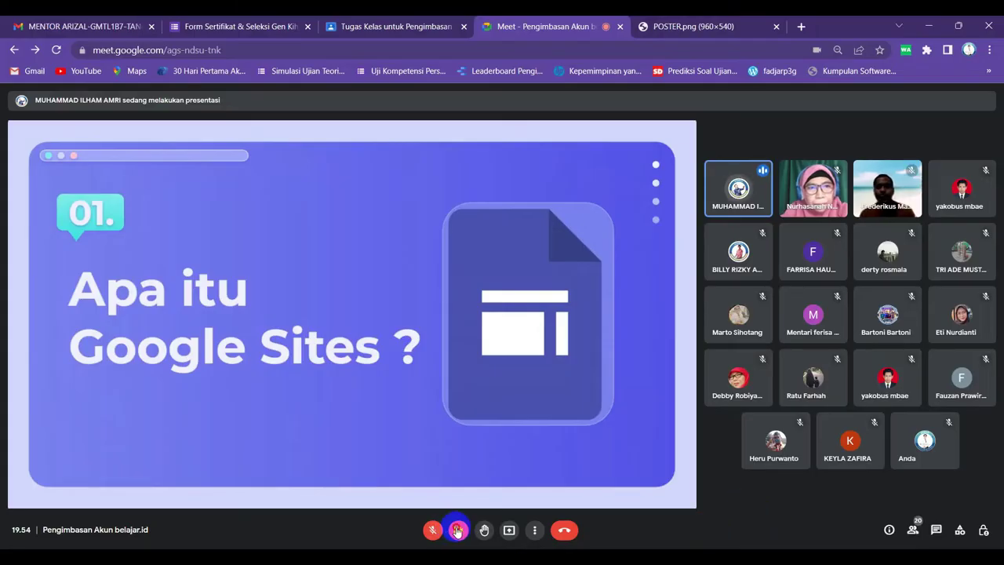
click(457, 531)
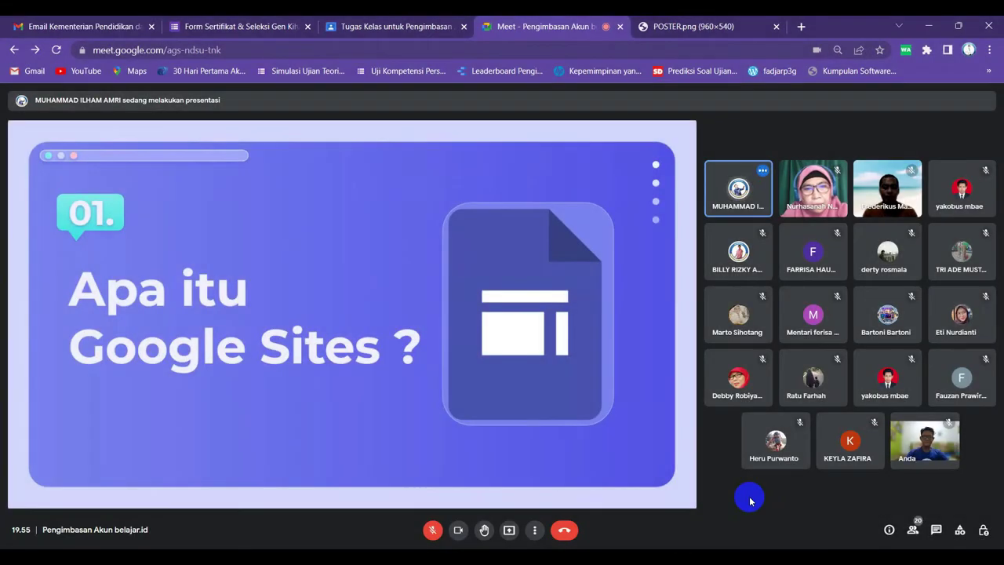
click(433, 531)
click(458, 530)
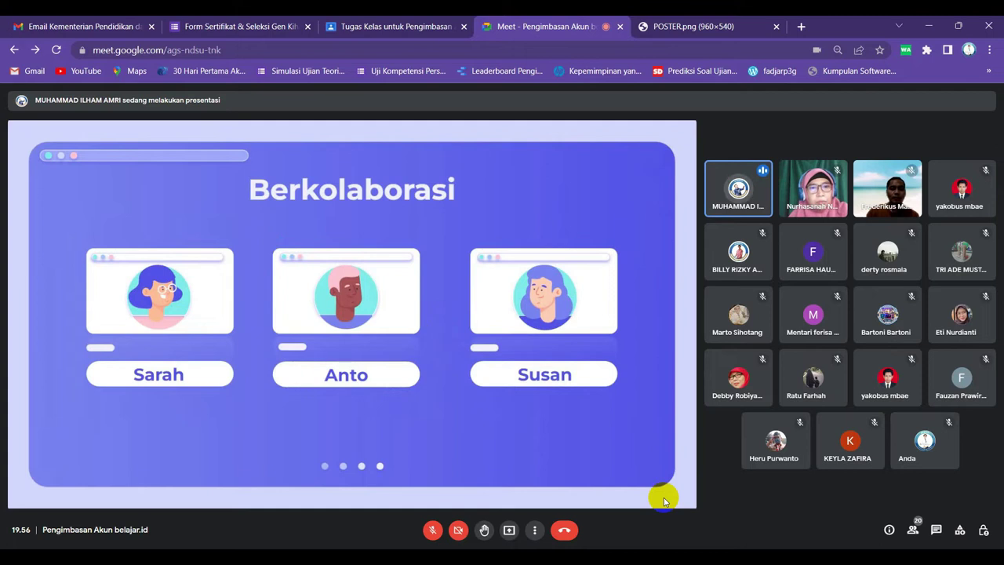
key(ctrl+e)
click(778, 489)
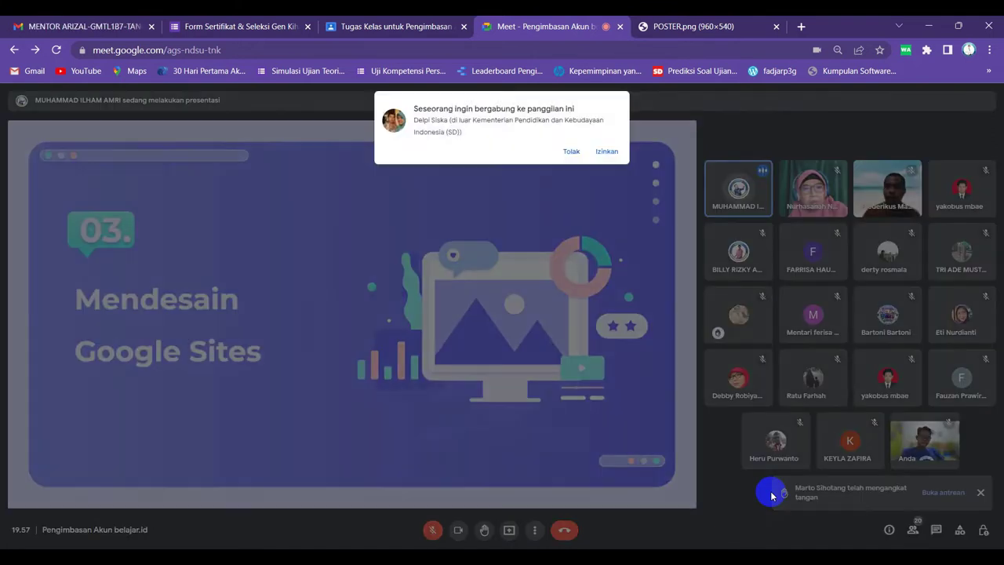
Step: Admit the next waiting guest, check the full list of people in the call and close the list
click(606, 151)
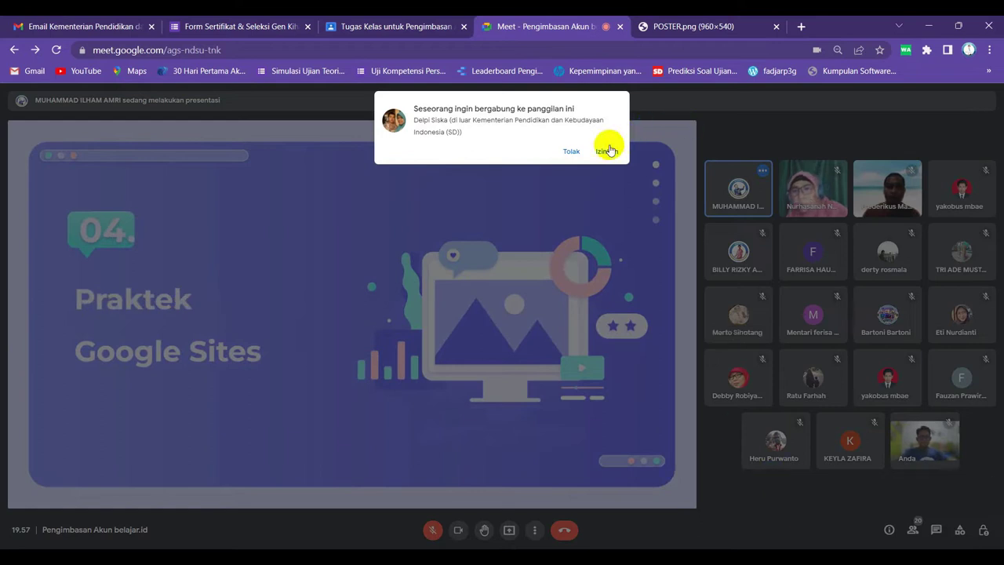
click(913, 530)
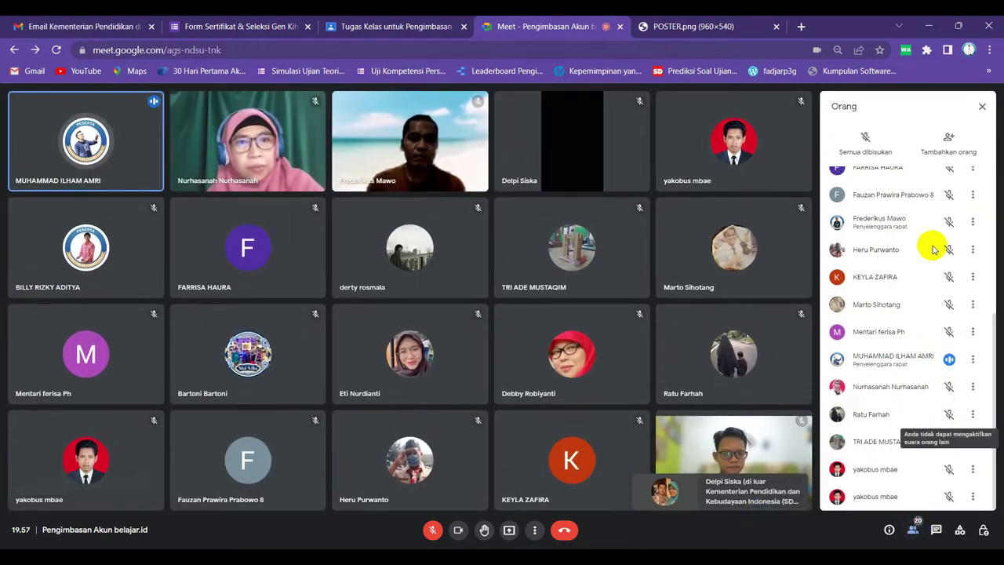
scroll(889, 233, up, 5)
scroll(905, 251, down, 5)
scroll(901, 252, up, 1)
scroll(902, 252, up, 5)
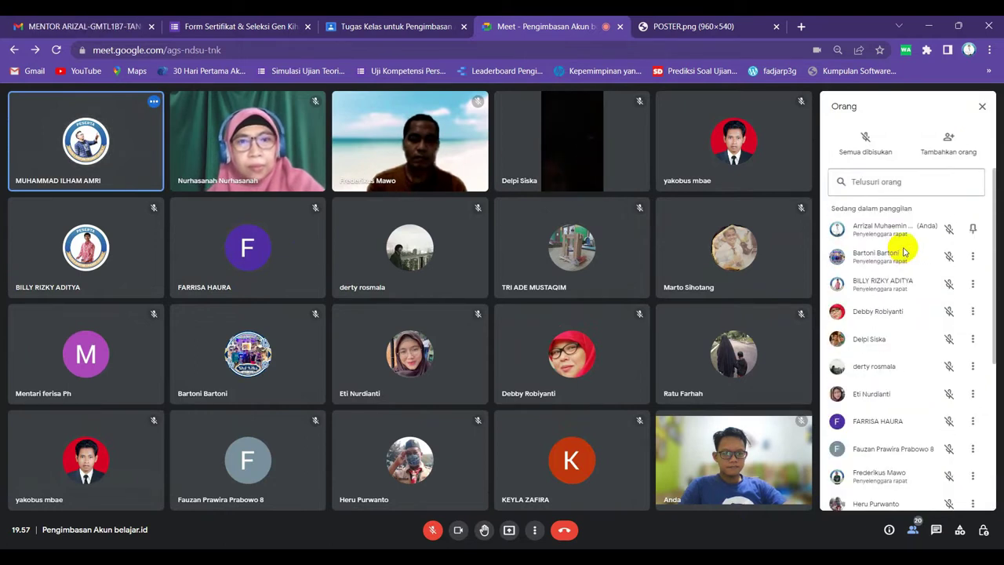
click(980, 105)
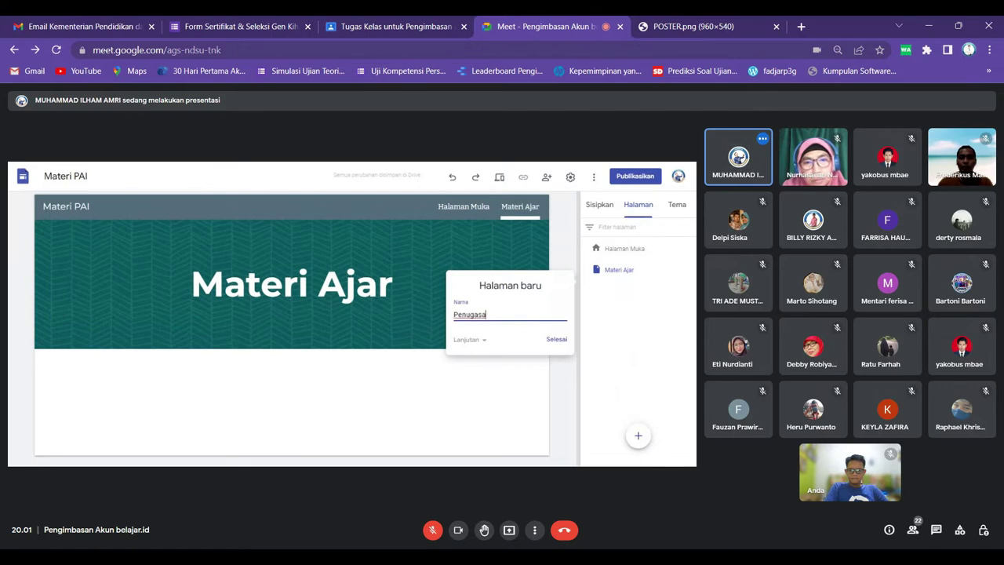
Step: Create the Penugasan page and a page named Peniliaian Harian in the Materi PAI site
click(562, 345)
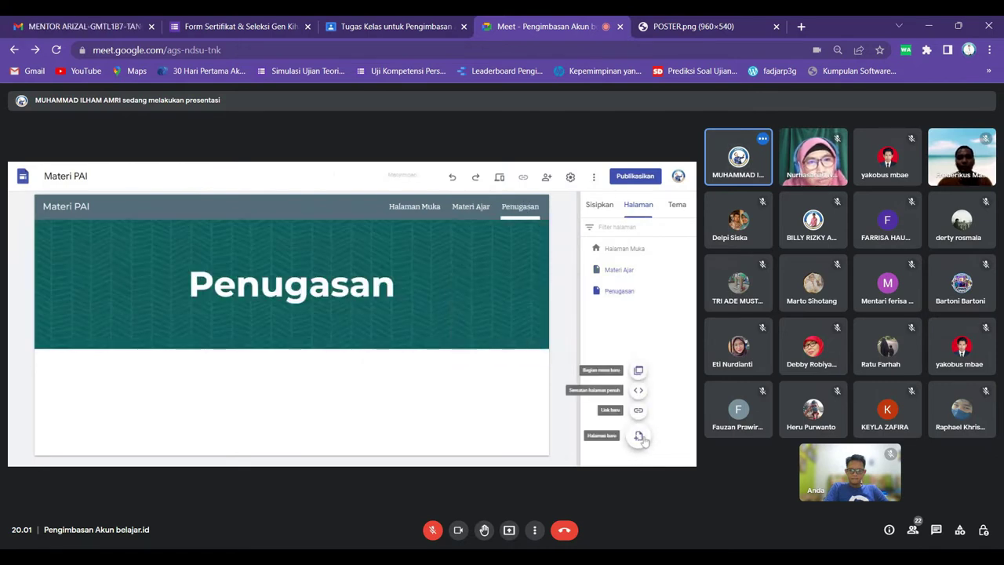
click(639, 435)
text(Penilaian)
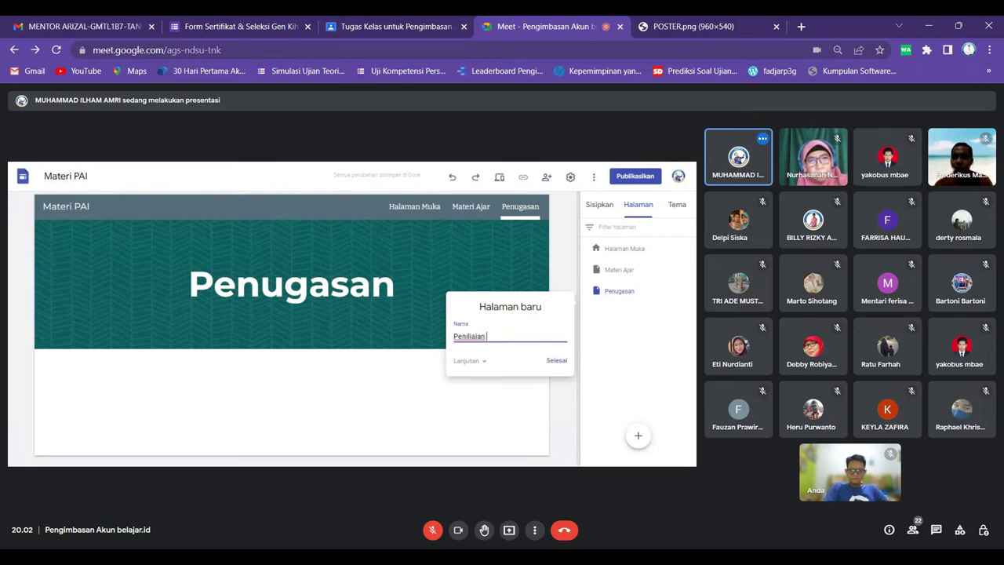
text( Harian)
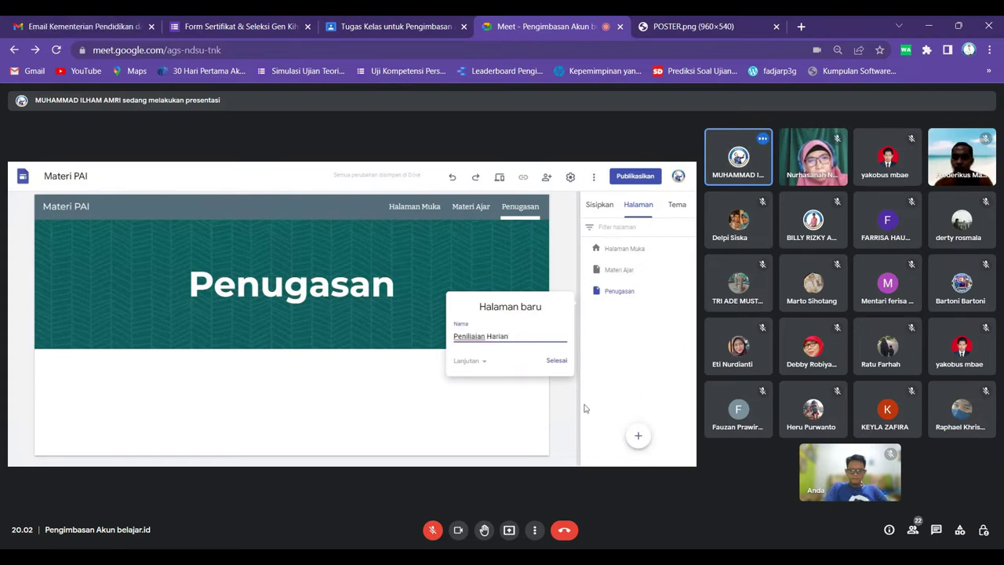
click(554, 362)
Step: Add a page named Video Pembelajaran to the Materi PAI site
click(638, 435)
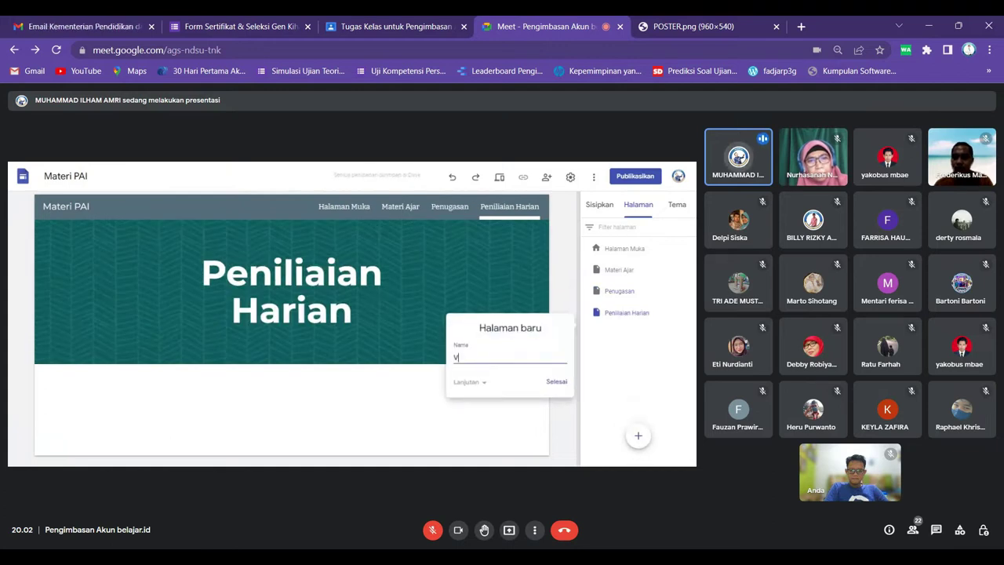
text(Video Pembelajaran)
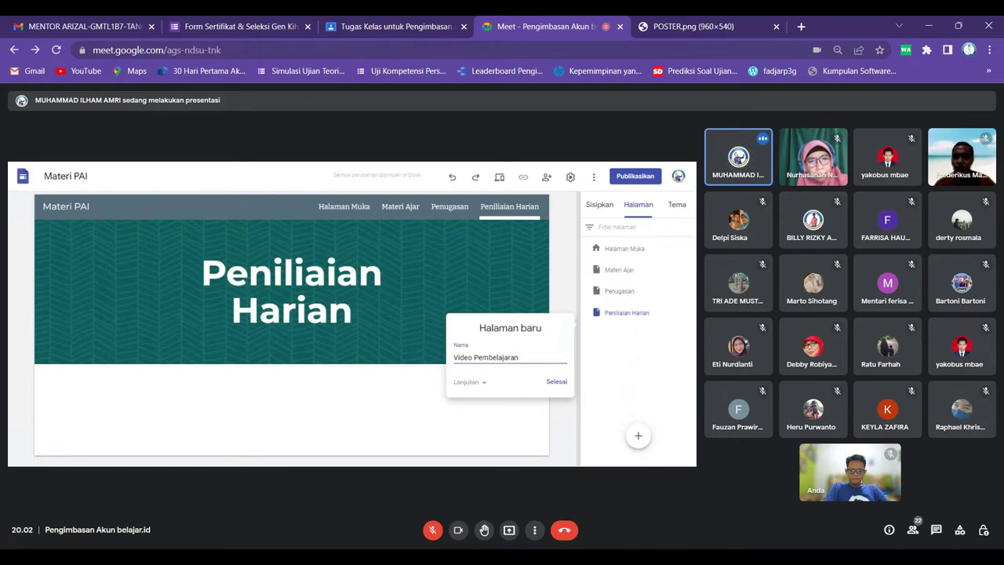
click(552, 386)
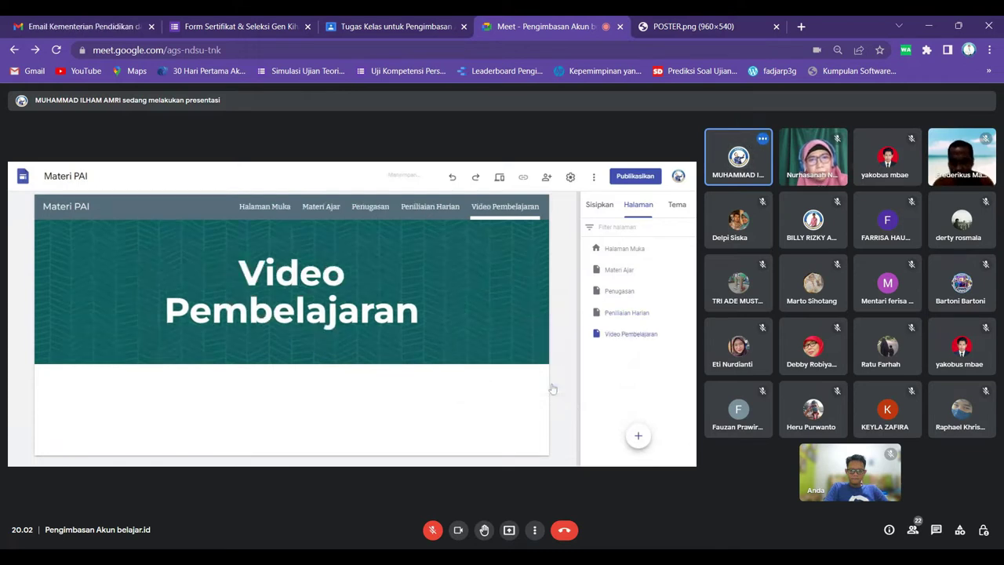
Step: Go through the Materi Ajar, Penugasan, Peniliaian Harian and Video Pembelajaran pages of the site and return to Halaman Muka
click(331, 210)
click(368, 214)
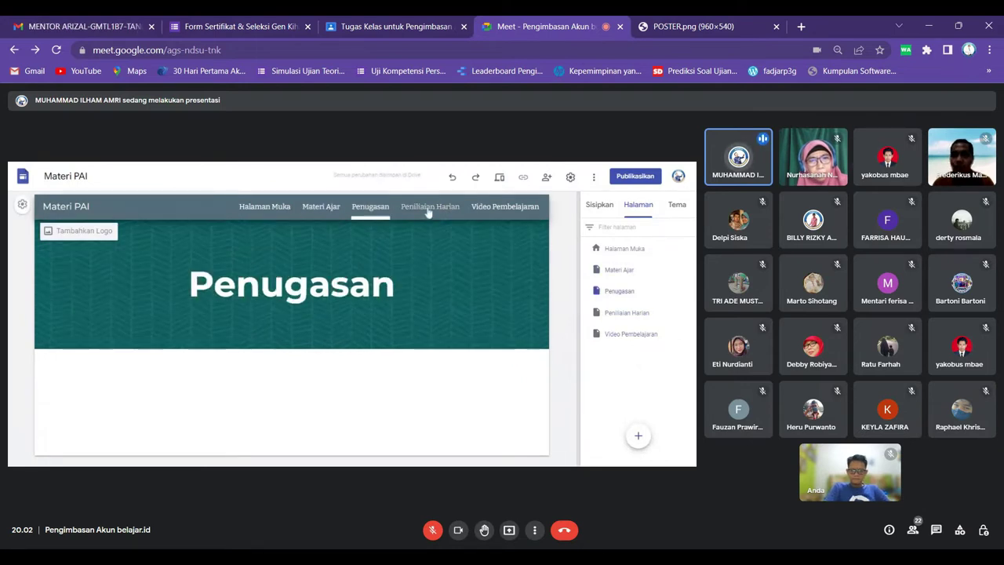
click(428, 210)
click(522, 209)
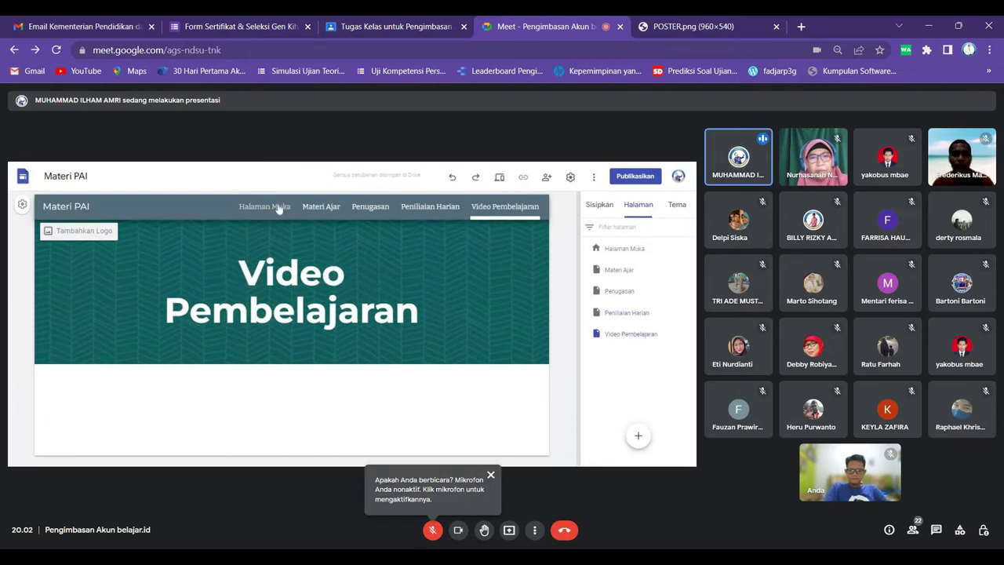
click(278, 209)
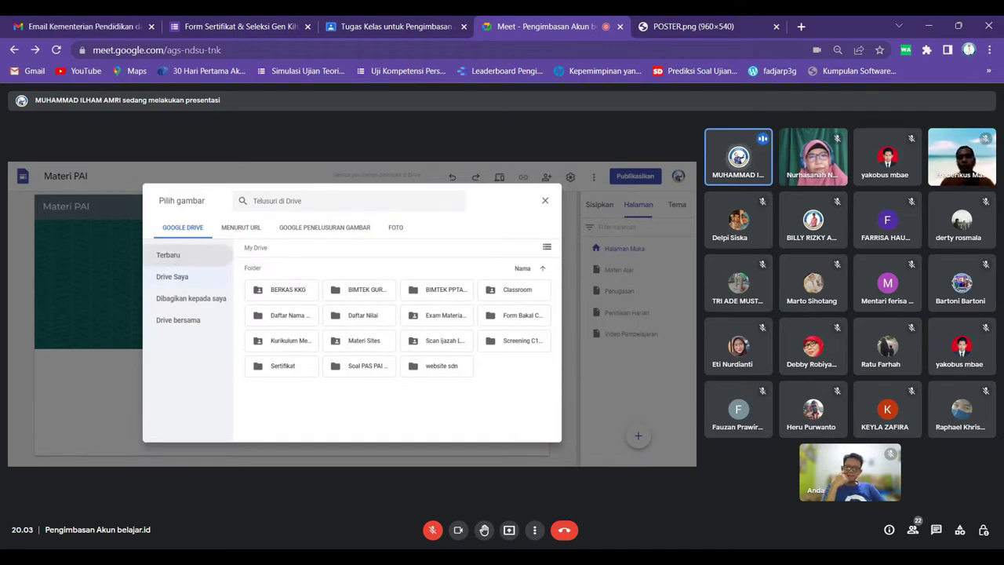
Step: Set praying.png from the recent Drive images as the site logo with the peach theme colour, and close the brand image settings
click(228, 258)
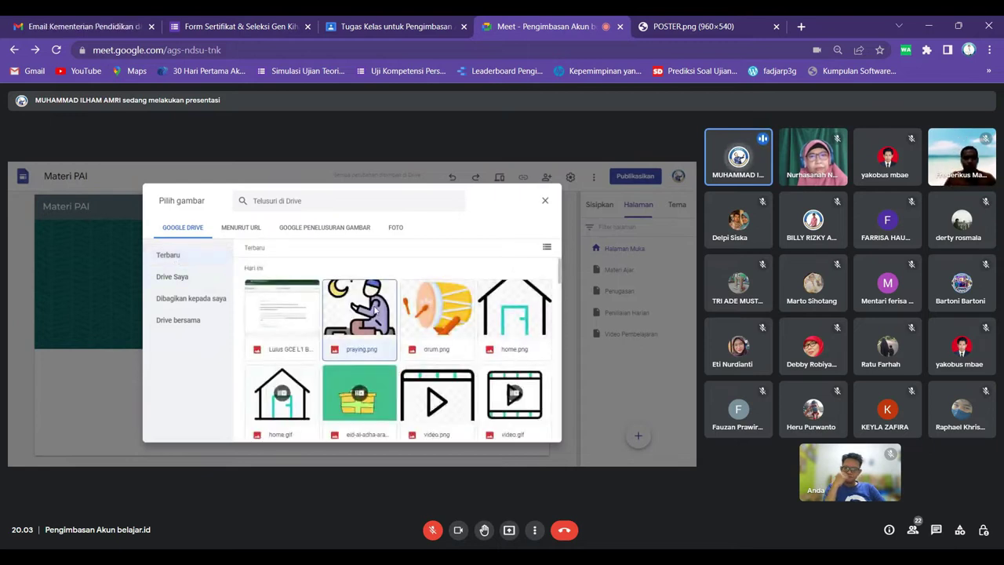
double_click(375, 311)
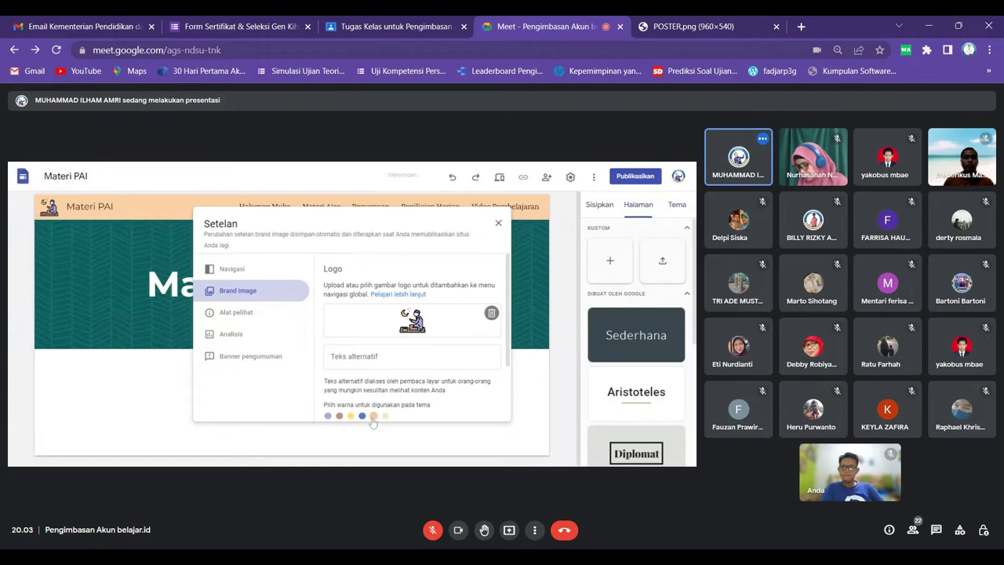
scroll(405, 395, down, 2)
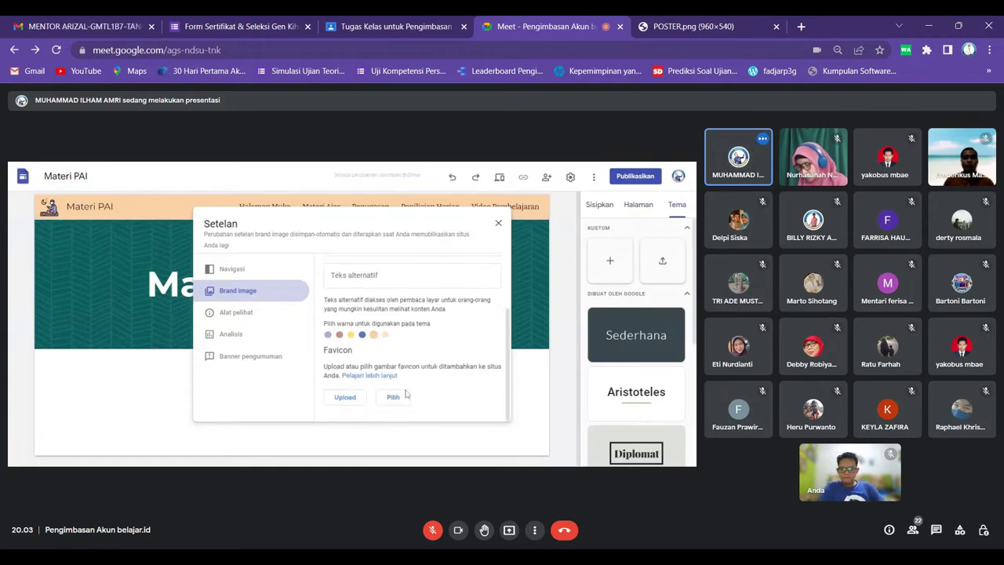
click(497, 225)
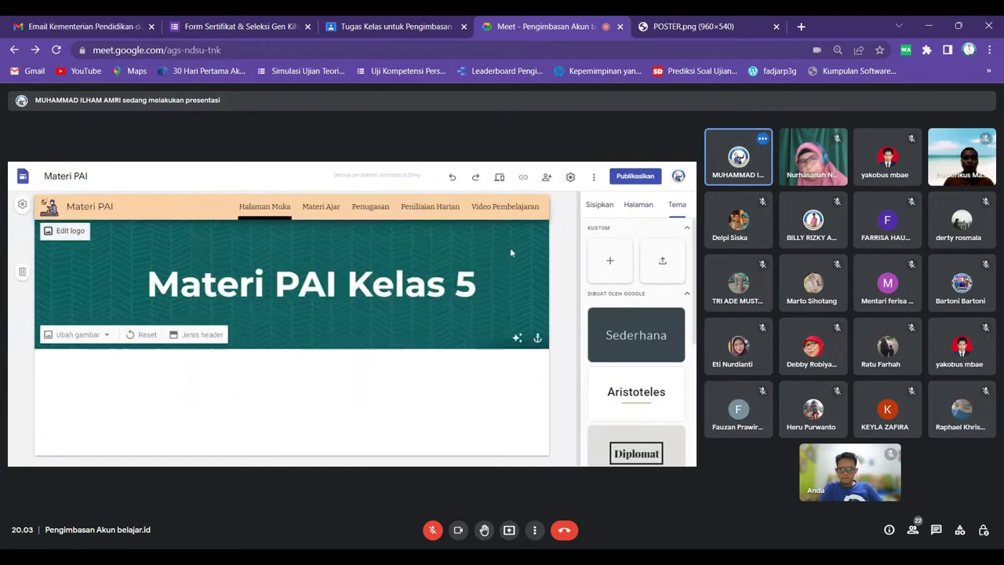
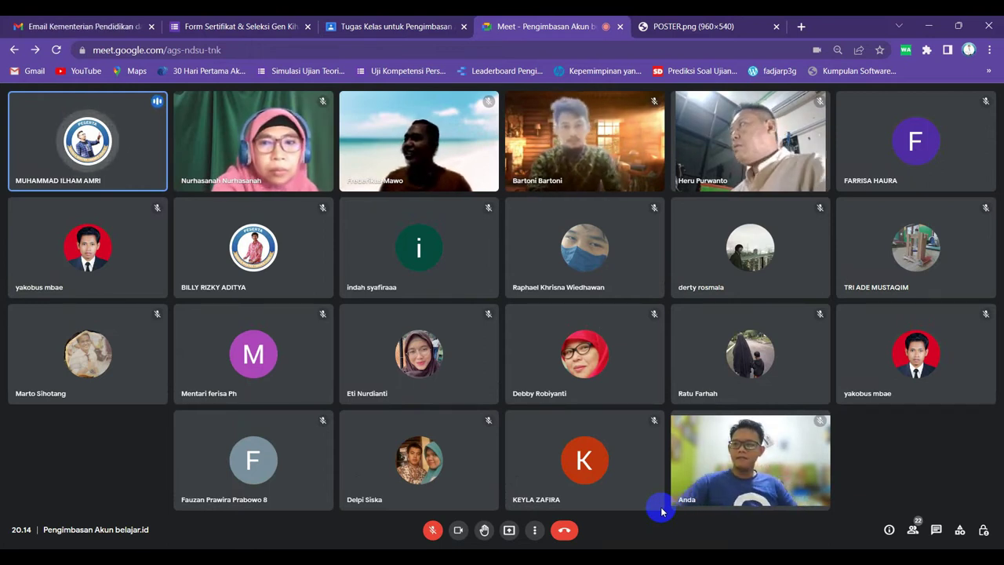
Step: Unmute the own microphone to address the participants, check the in-call messages and close them
click(432, 532)
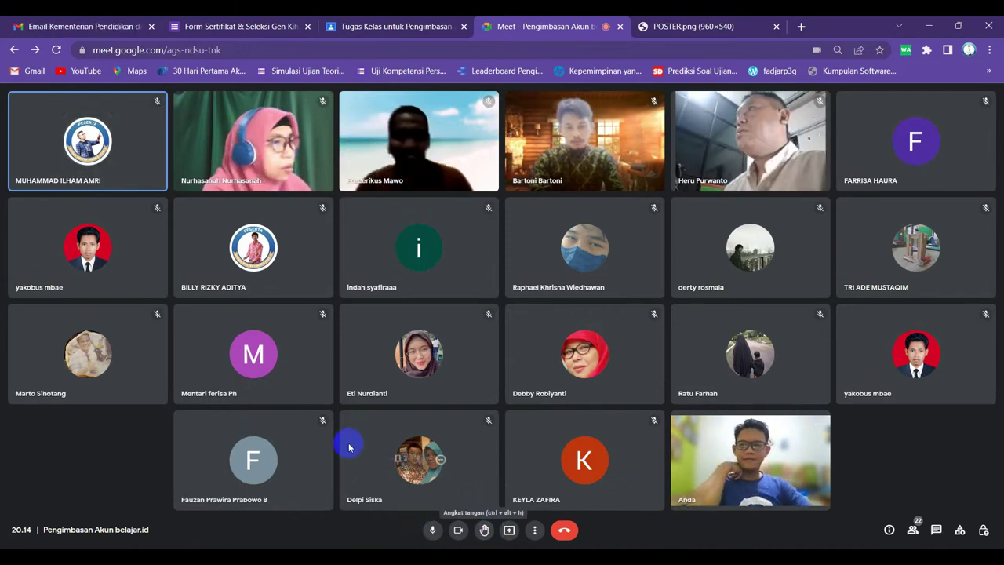
mouse_move(263, 322)
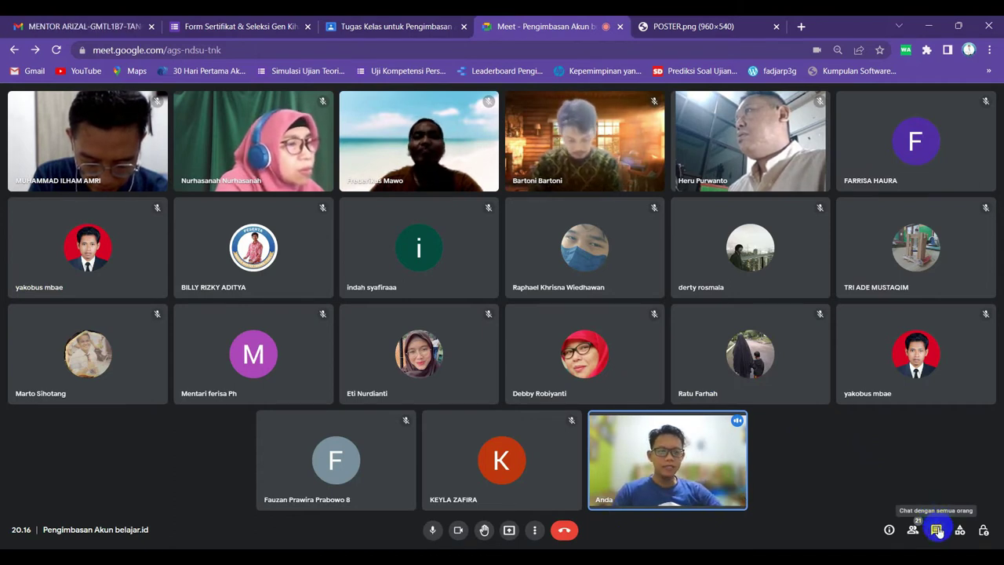
click(936, 530)
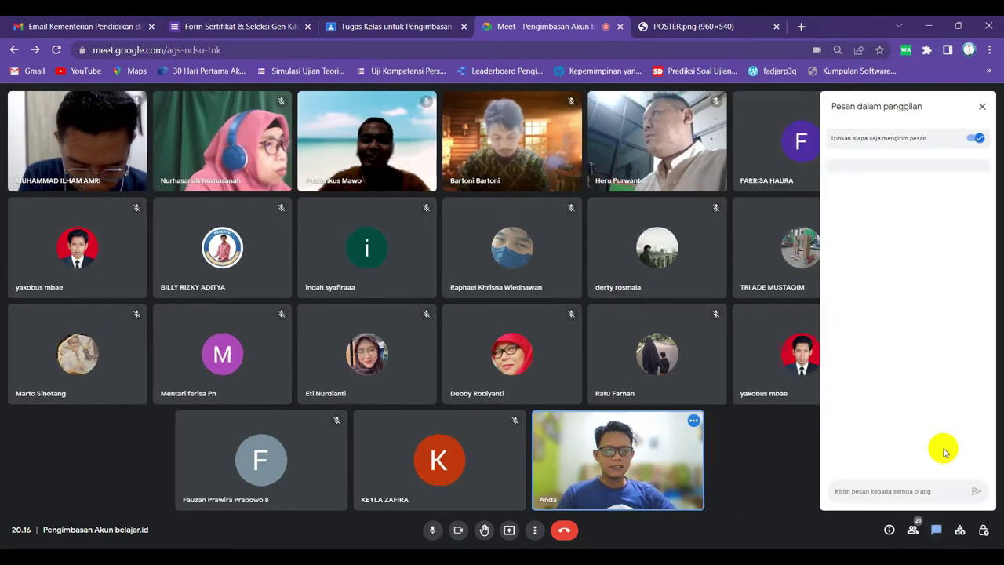
click(981, 106)
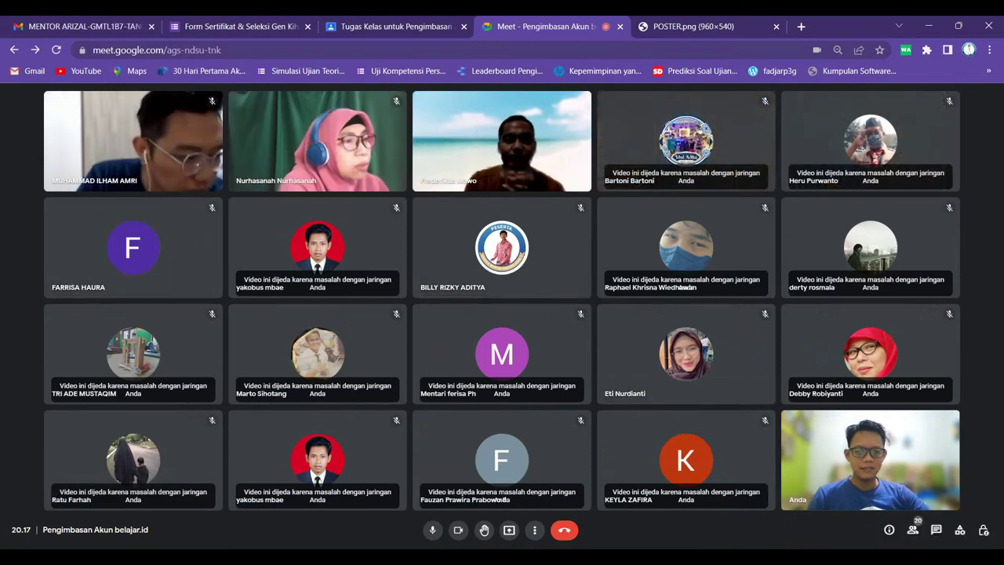
Step: Check the computer's Wi-Fi connection in the system quick settings and return to the meeting
key(super+a)
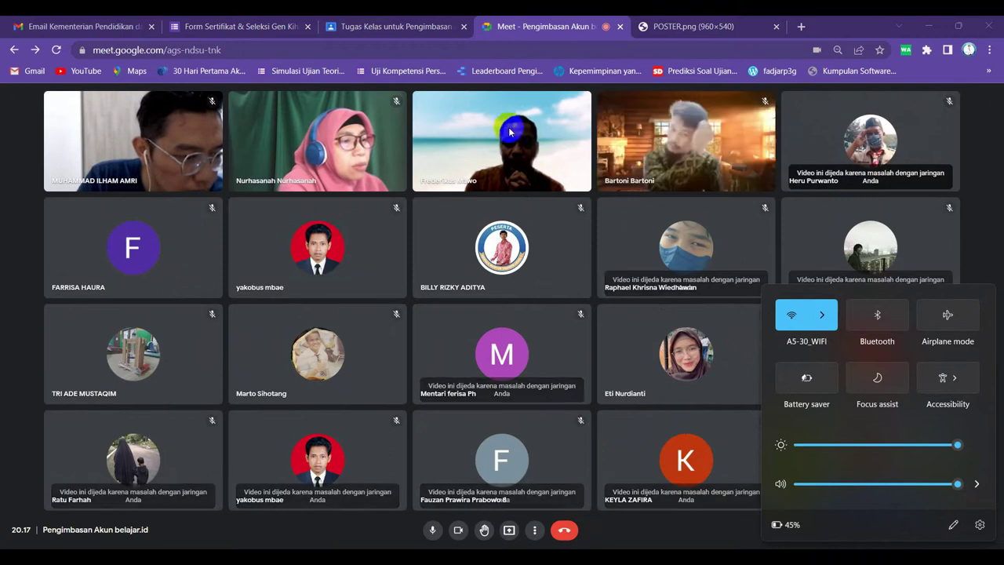
click(532, 26)
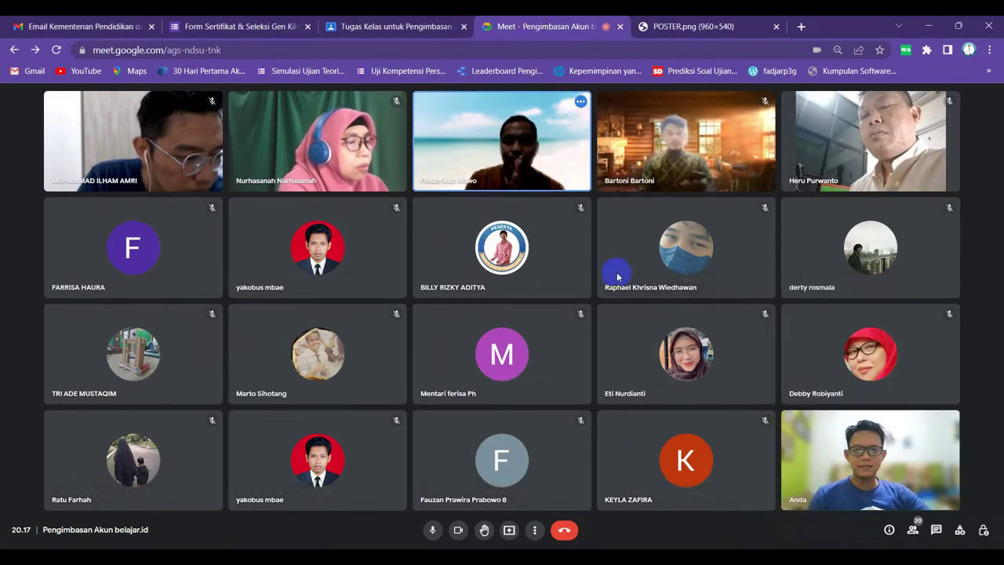
Step: Mute the own microphone for the next presenter and unmute it again during the Membuat Formulir dan Kuis slide
click(432, 530)
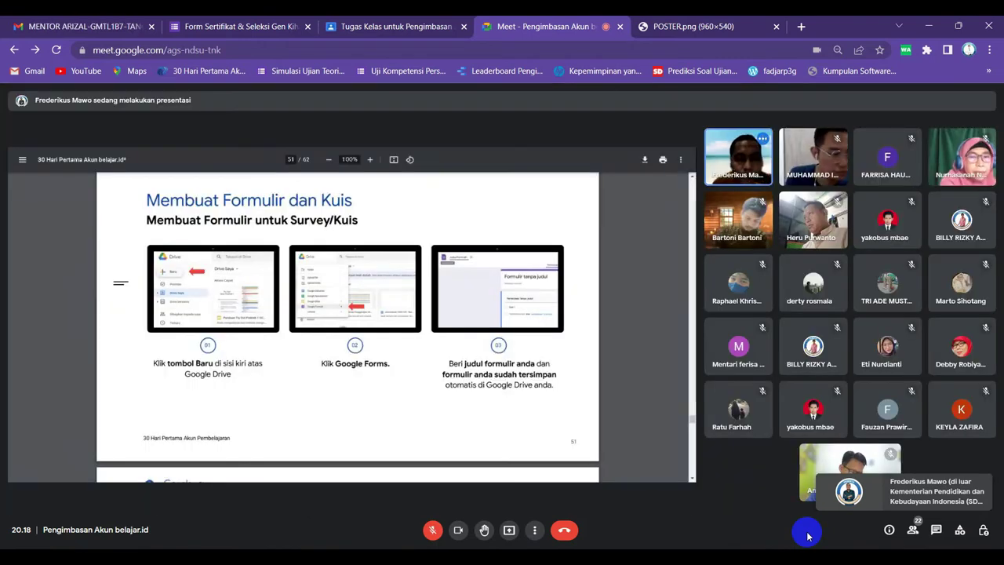
click(433, 530)
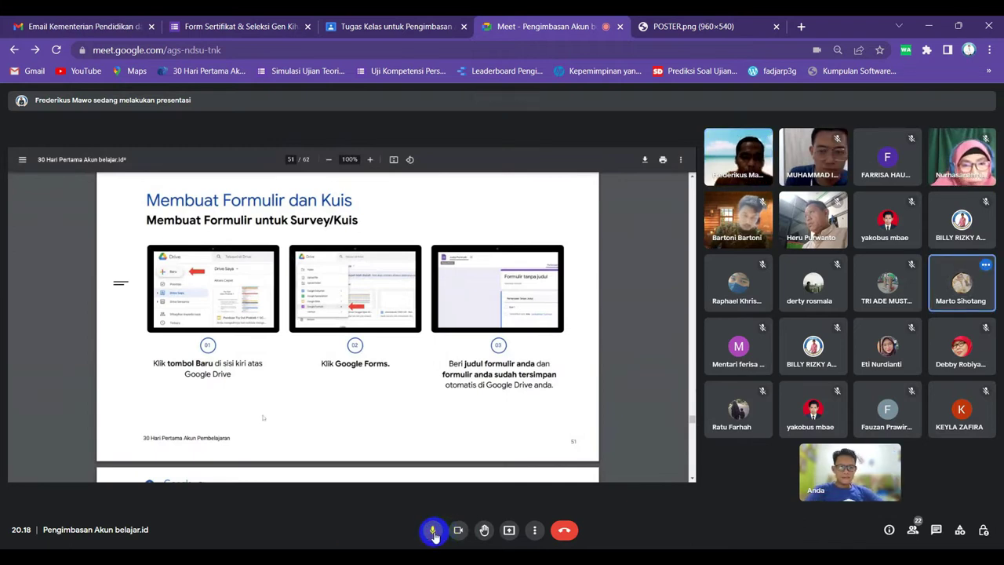